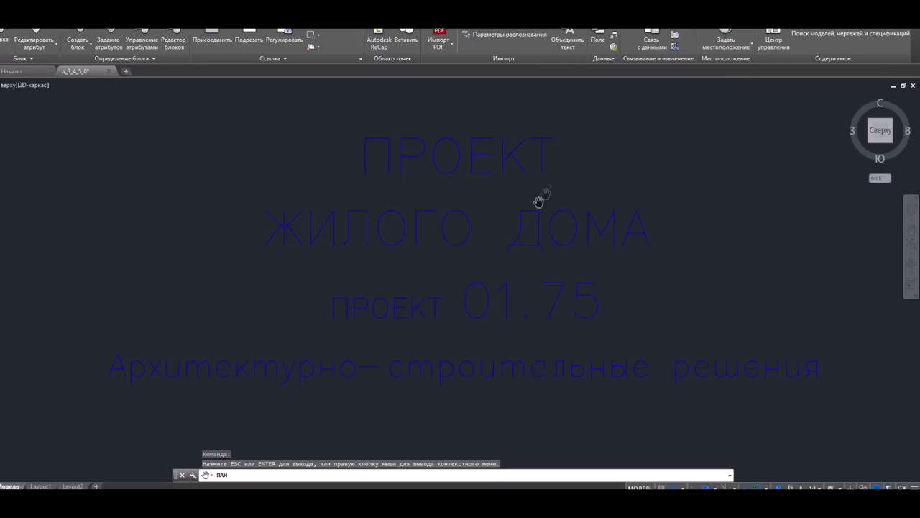
Zoom out until both 'Проект жилого дома 01.75' title sheets are visible side by side
key(Escape)
scroll(504, 230, down, 5)
scroll(492, 245, down, 3)
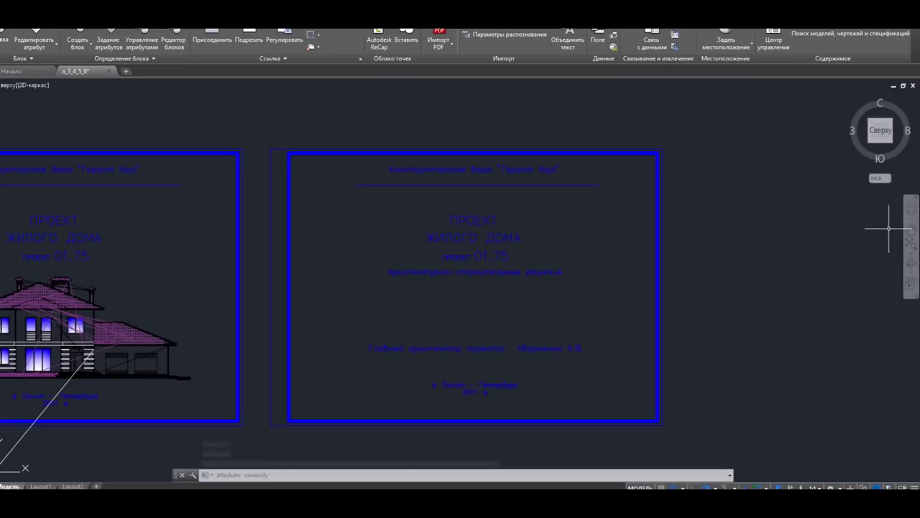
Pan and zoom onto the house front elevation so its windows, roofs, chimneys and garage fill the view
click(911, 226)
drag(374, 156, 410, 181)
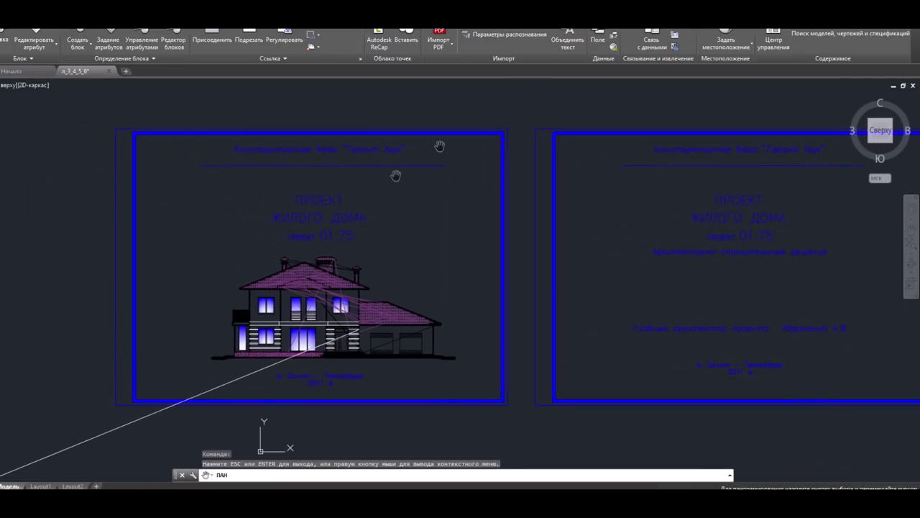
scroll(412, 194, up, 3)
scroll(384, 227, down, 4)
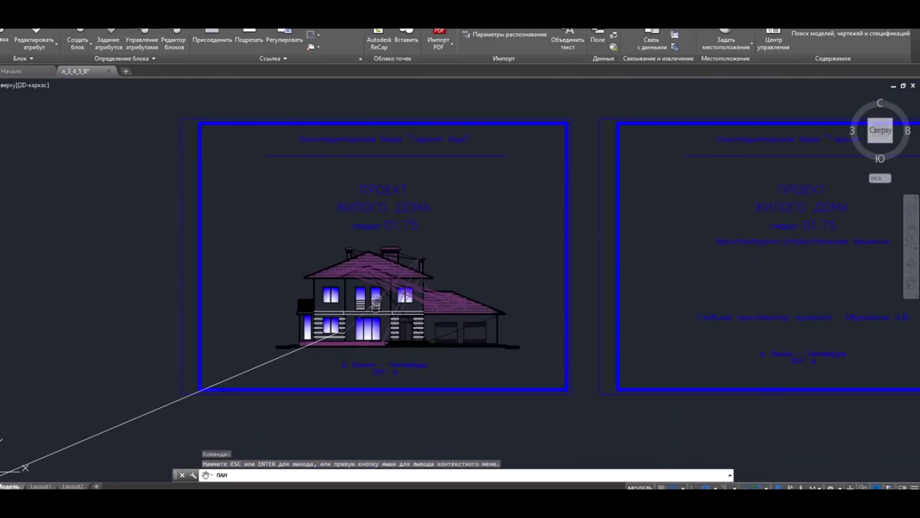
scroll(342, 355, up, 6)
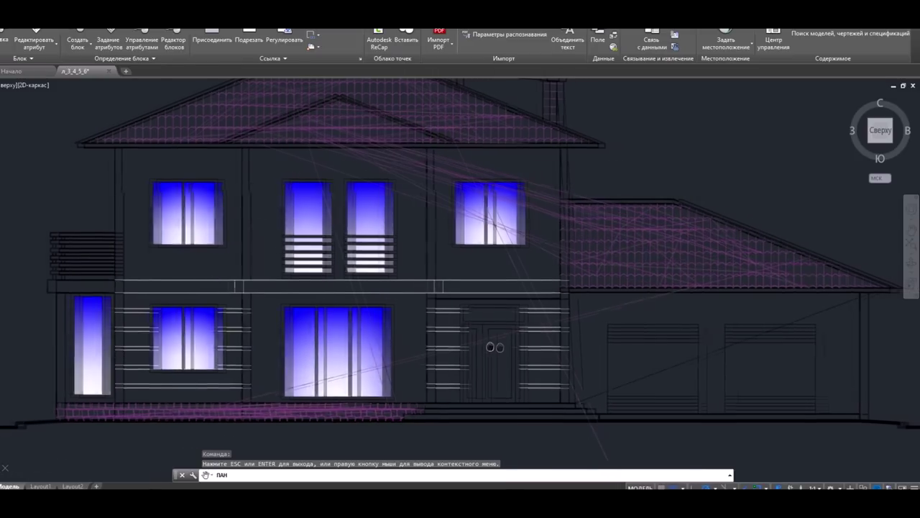
drag(479, 337, 488, 336)
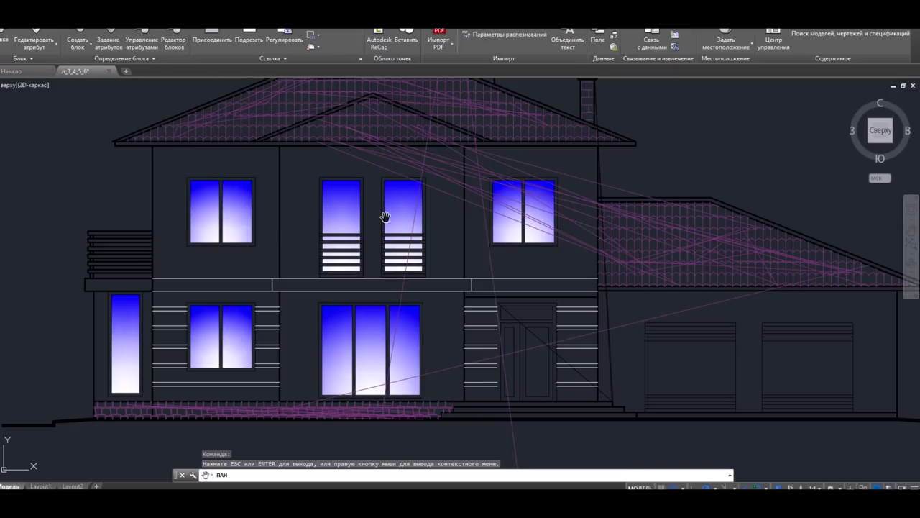
mouse_move(686, 171)
mouse_down()
mouse_move(626, 189)
mouse_move(619, 161)
mouse_move(506, 176)
mouse_up()
drag(559, 228, 568, 289)
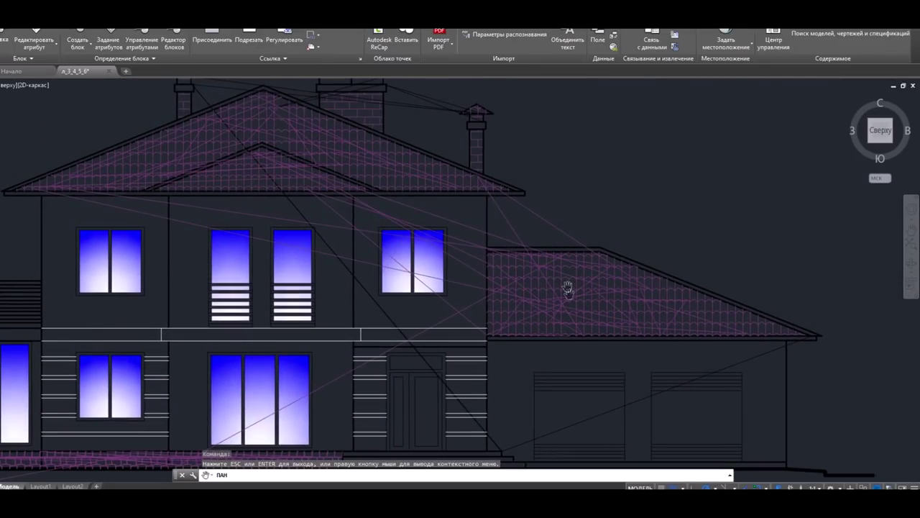
mouse_move(632, 189)
mouse_down()
mouse_move(611, 148)
mouse_move(650, 128)
mouse_move(662, 157)
mouse_up()
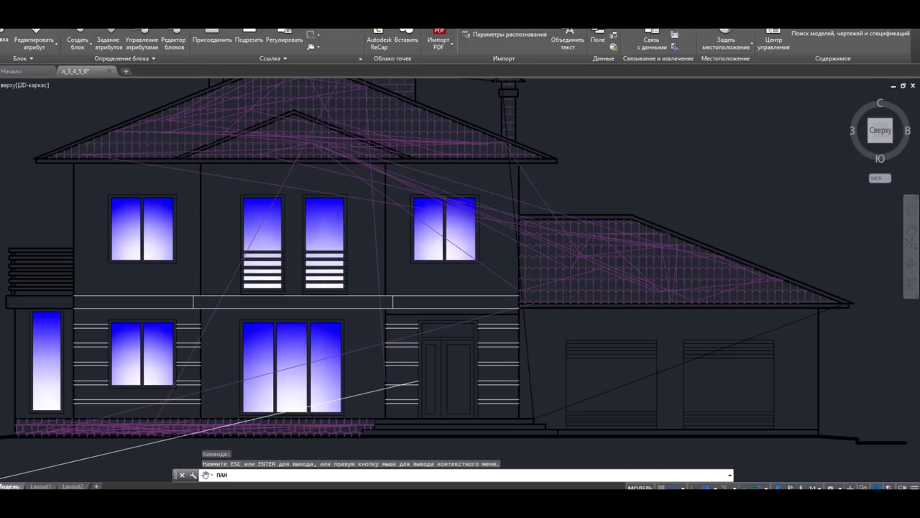
key(Escape)
Open drawing л_7 from folder AC, starting at its last saved view
key(ctrl+o)
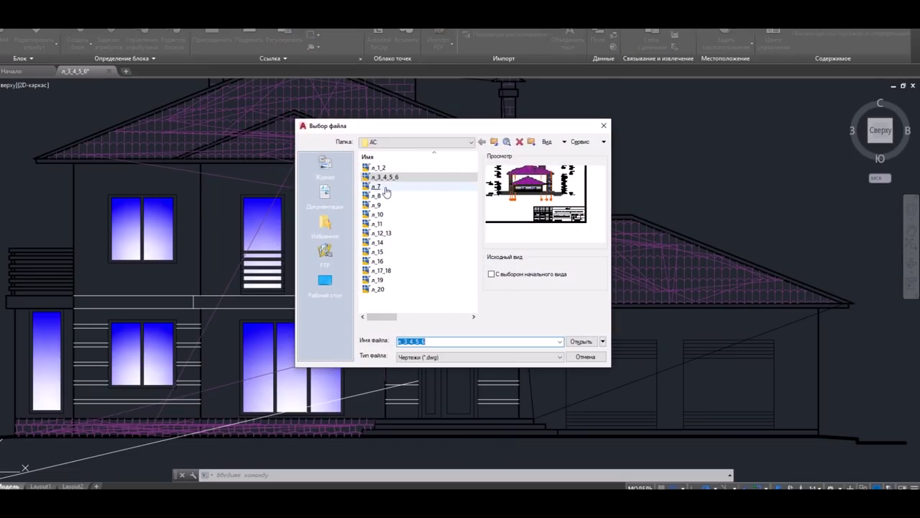
click(492, 273)
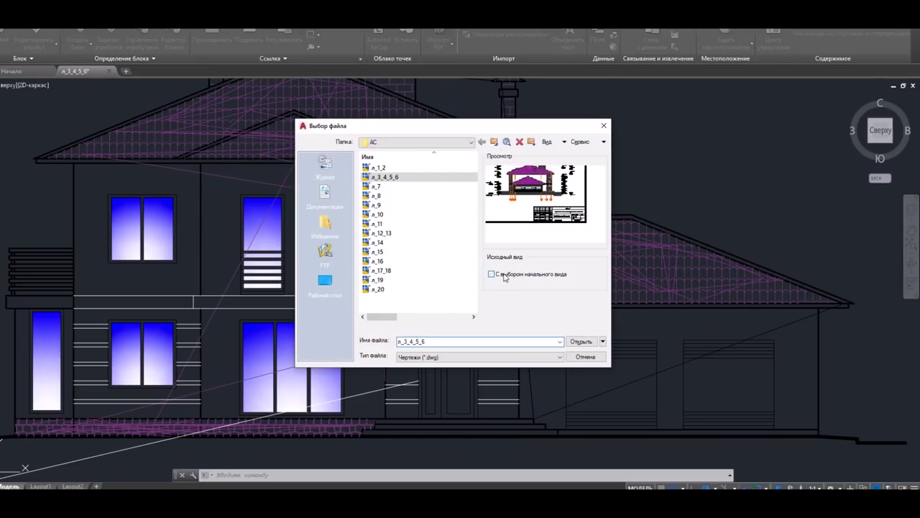
click(388, 189)
double_click(389, 190)
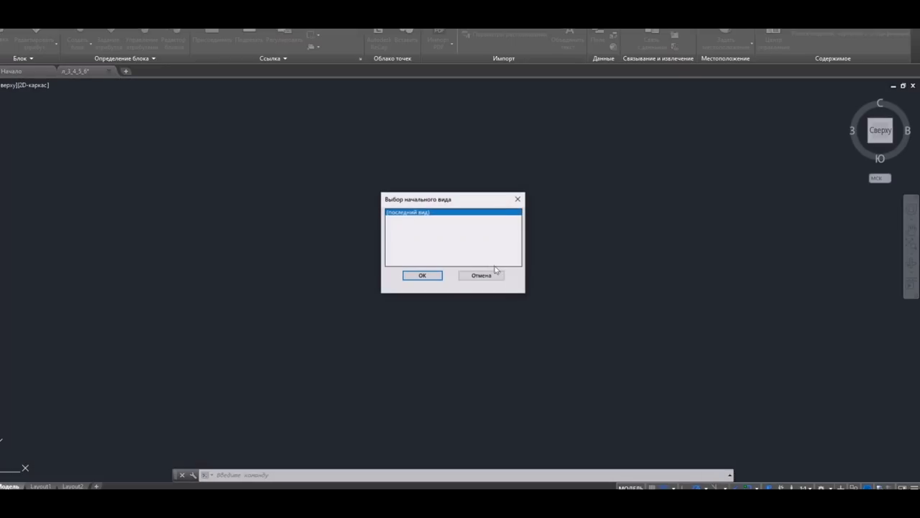
click(425, 276)
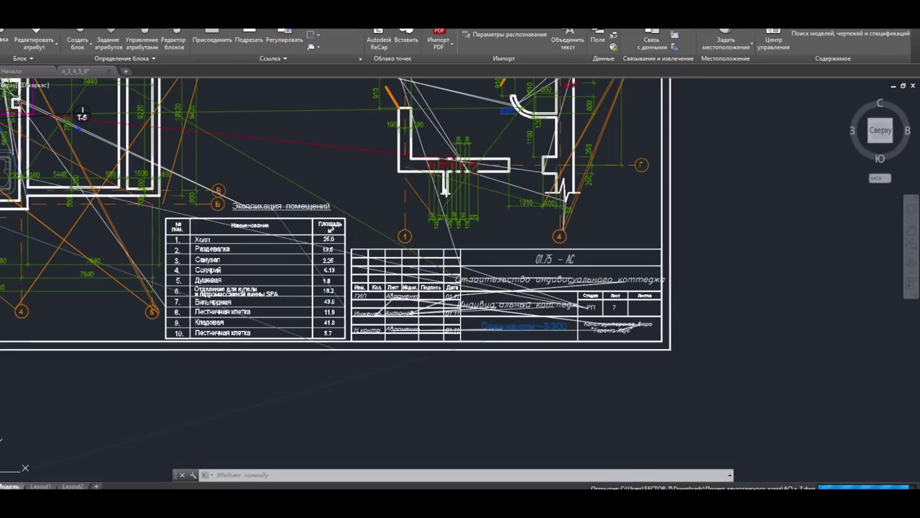
Zoom into sheet 7's title block to read the Стадия, РП and Лист cells
click(911, 229)
scroll(513, 290, down, 3)
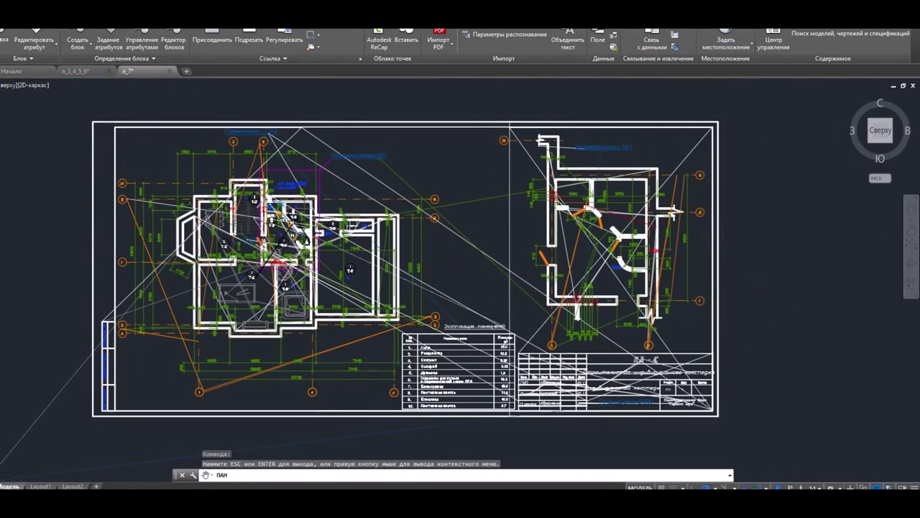
scroll(573, 399, up, 5)
drag(504, 388, 336, 307)
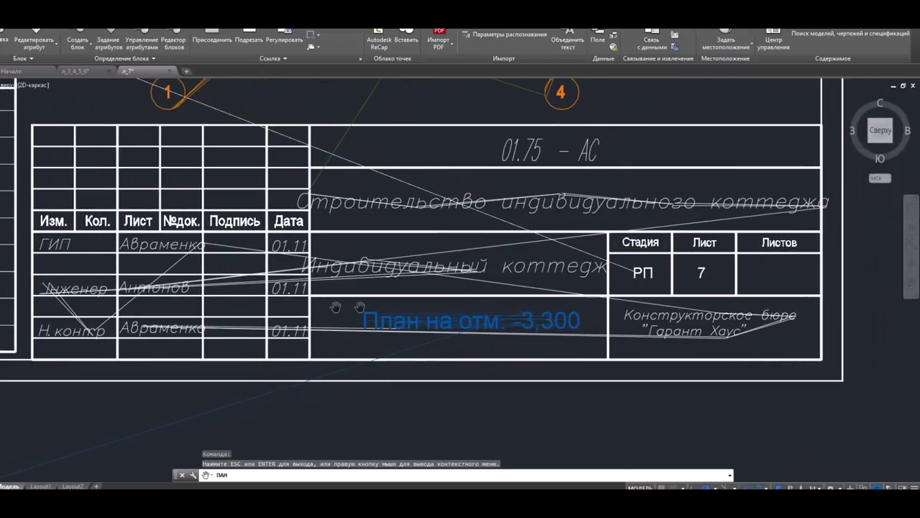
drag(709, 347, 623, 348)
scroll(504, 330, up, 4)
scroll(496, 331, down, 2)
scroll(487, 329, up, 1)
Zoom out and centre the whole sheet with both floor plans and the room schedule
drag(487, 328, 381, 332)
scroll(380, 289, down, 2)
mouse_move(260, 271)
mouse_down()
mouse_move(356, 296)
mouse_move(487, 302)
mouse_up()
scroll(356, 296, down, 4)
scroll(356, 296, down, 1)
scroll(487, 302, up, 1)
scroll(431, 277, down, 2)
scroll(382, 271, down, 2)
mouse_move(368, 278)
mouse_down()
mouse_move(450, 294)
mouse_move(445, 246)
mouse_move(478, 197)
mouse_move(491, 313)
mouse_move(479, 299)
mouse_up()
scroll(449, 294, down, 1)
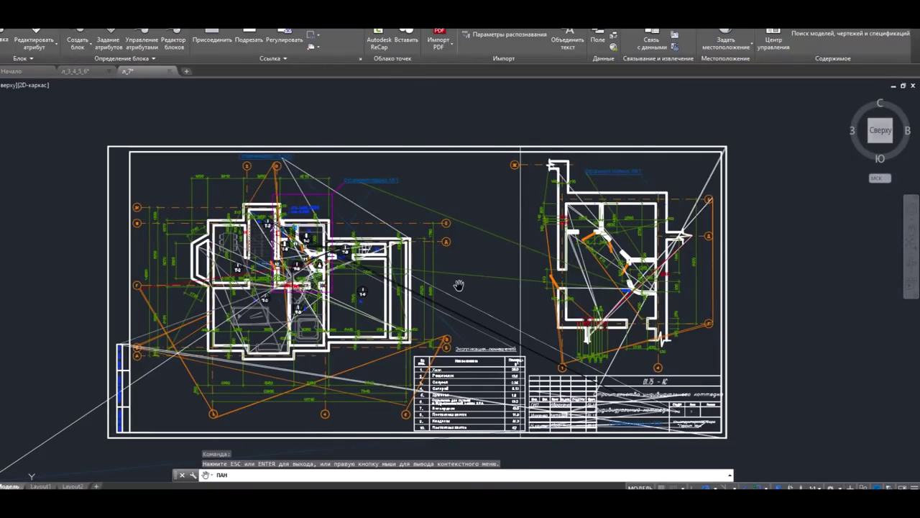
scroll(596, 299, up, 4)
scroll(608, 263, up, 3)
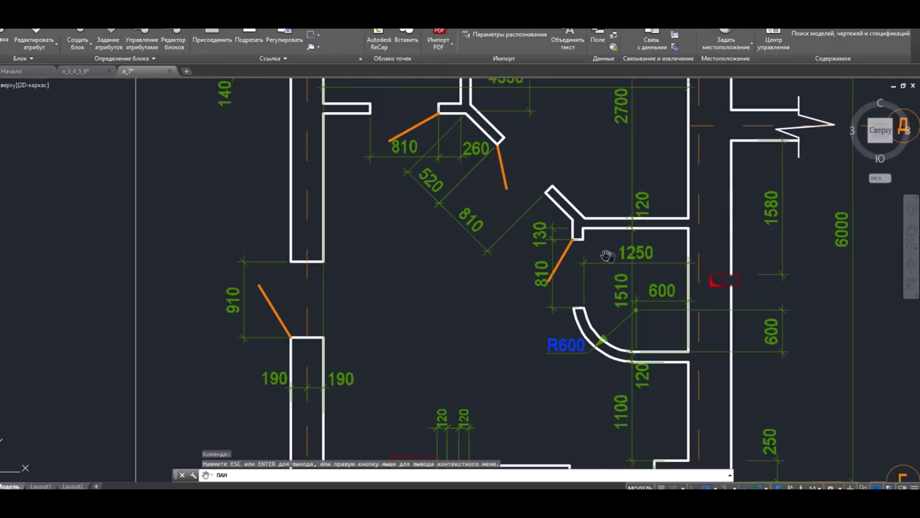
scroll(482, 170, down, 3)
scroll(518, 195, up, 3)
scroll(568, 210, up, 2)
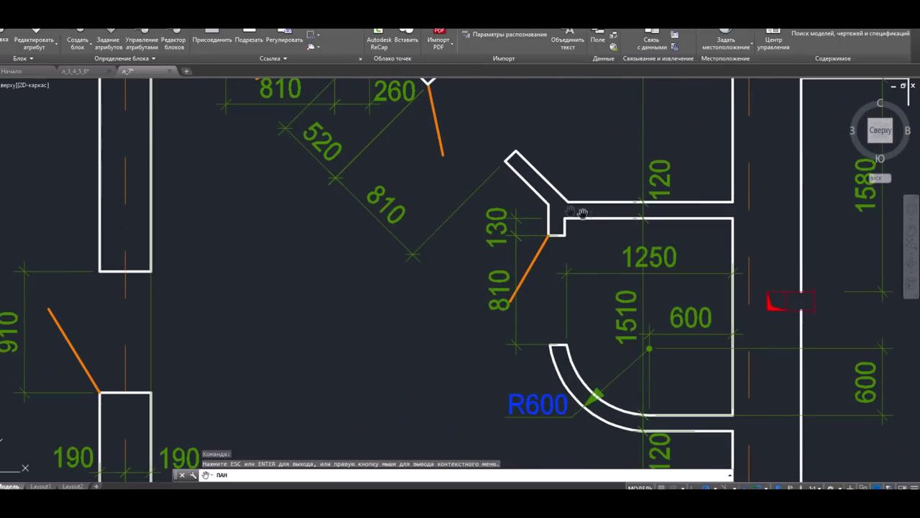
scroll(597, 217, down, 2)
scroll(552, 303, down, 4)
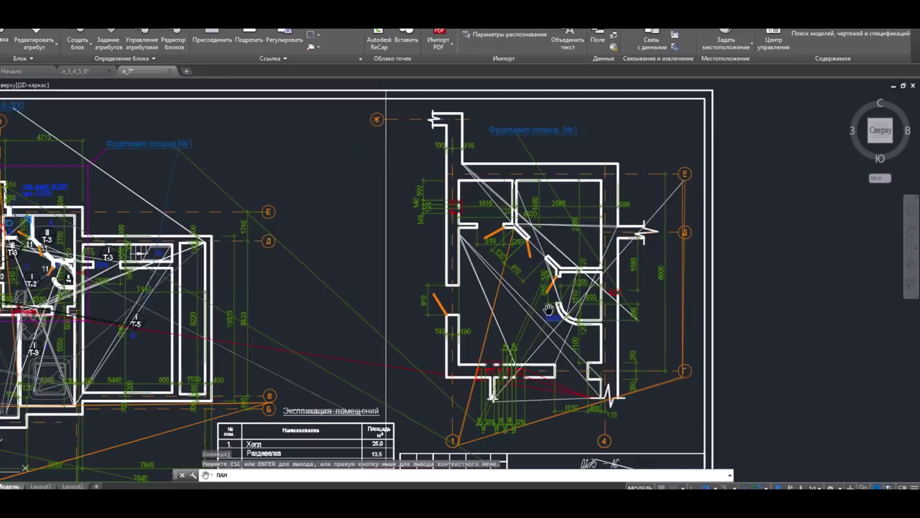
scroll(548, 311, up, 4)
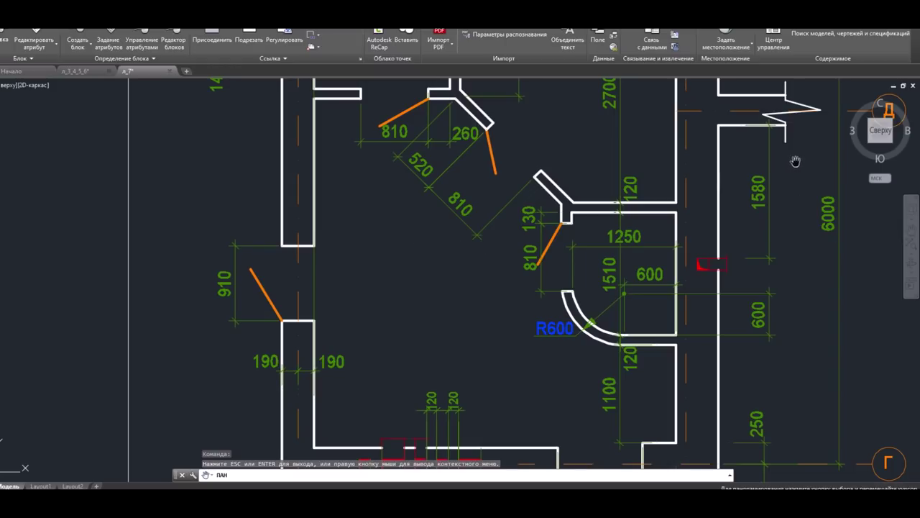
drag(795, 161, 741, 338)
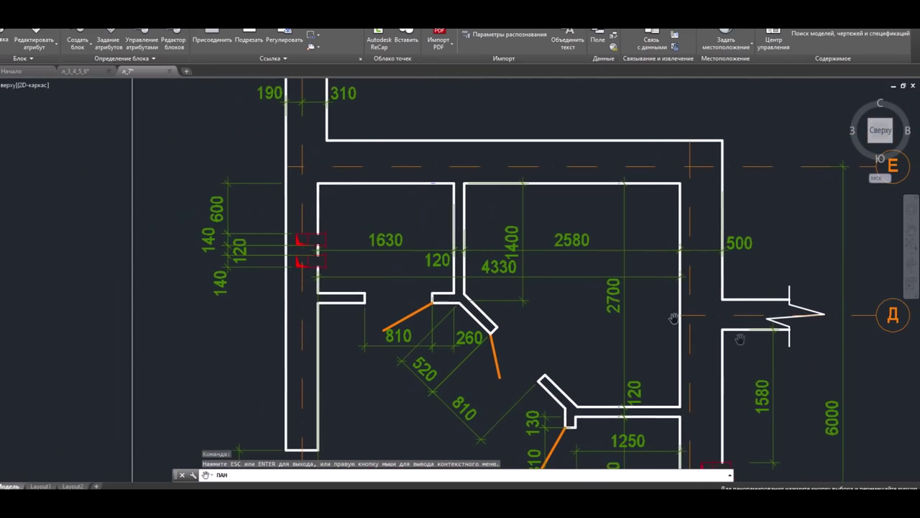
drag(282, 304, 539, 219)
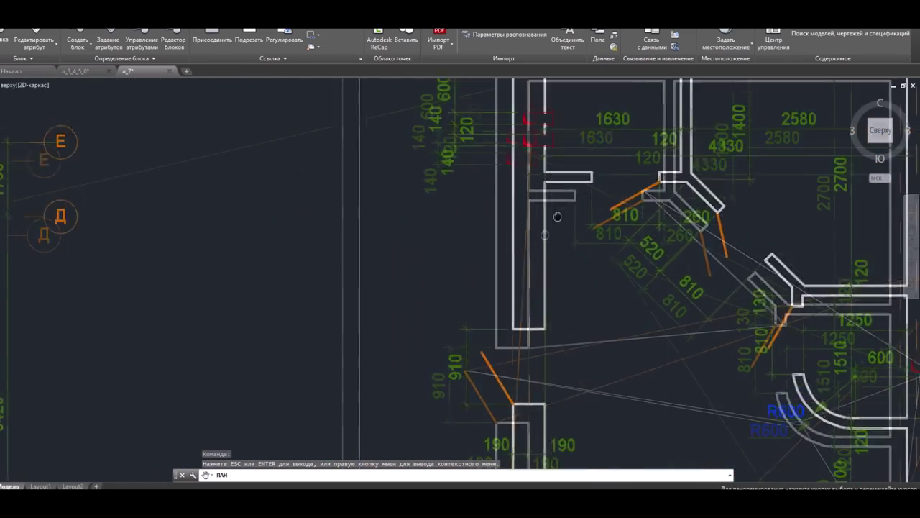
drag(569, 349, 538, 242)
drag(482, 268, 484, 231)
mouse_move(550, 260)
mouse_down()
mouse_move(504, 211)
mouse_move(526, 98)
mouse_up()
scroll(547, 300, down, 5)
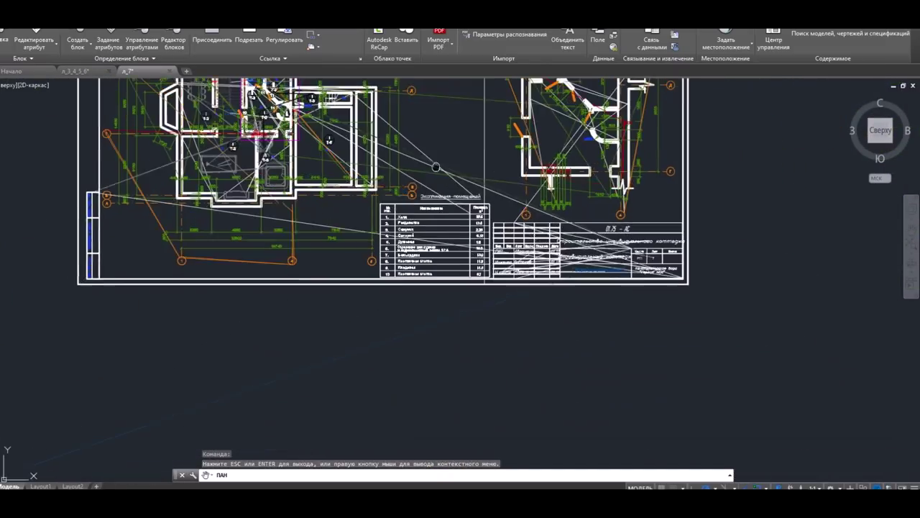
scroll(547, 301, up, 1)
drag(547, 300, 550, 290)
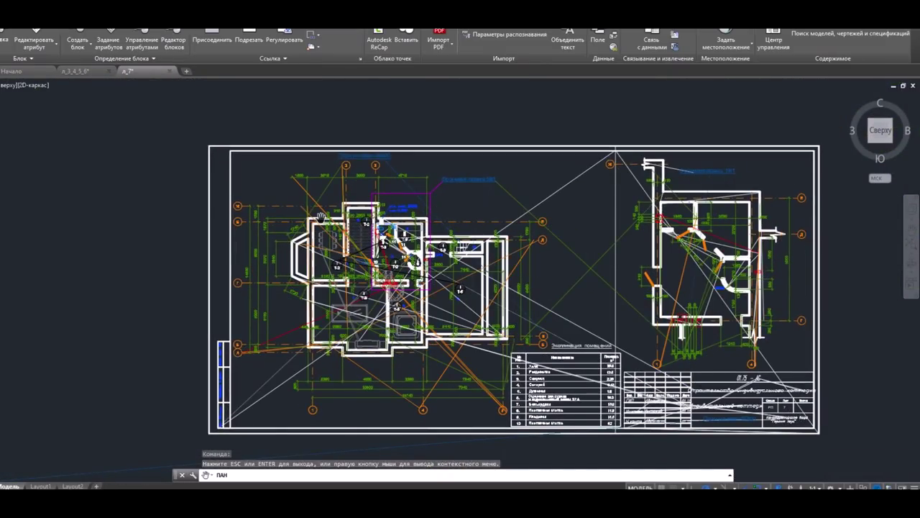
scroll(320, 216, up, 4)
scroll(463, 341, up, 4)
scroll(331, 207, down, 2)
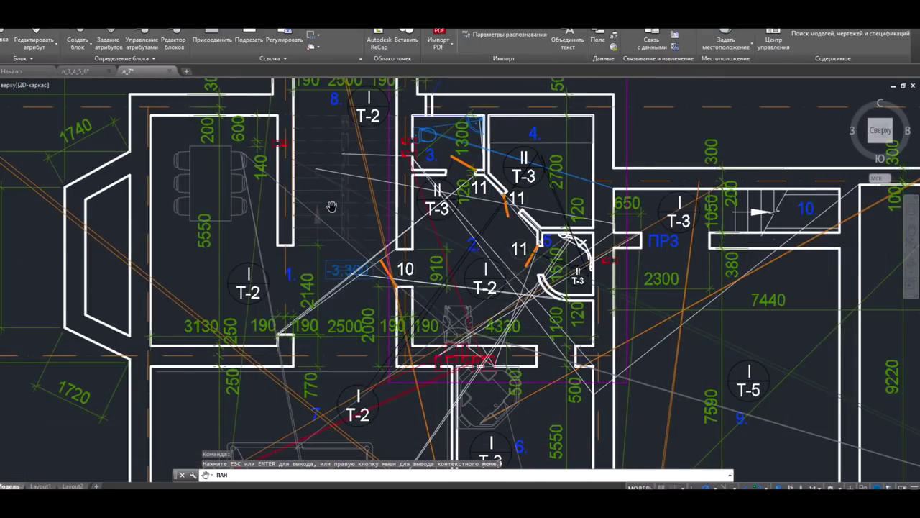
scroll(316, 178, up, 1)
scroll(304, 154, up, 4)
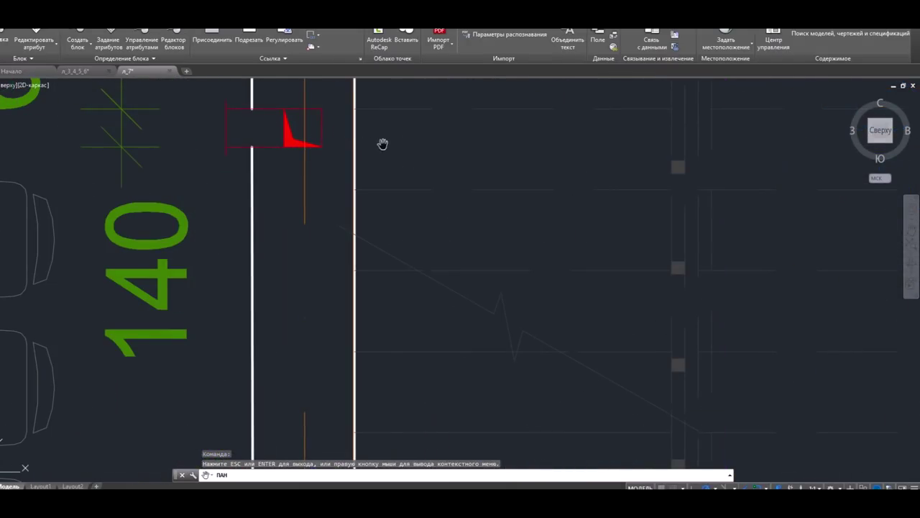
drag(381, 144, 489, 274)
scroll(366, 252, down, 3)
scroll(391, 261, down, 3)
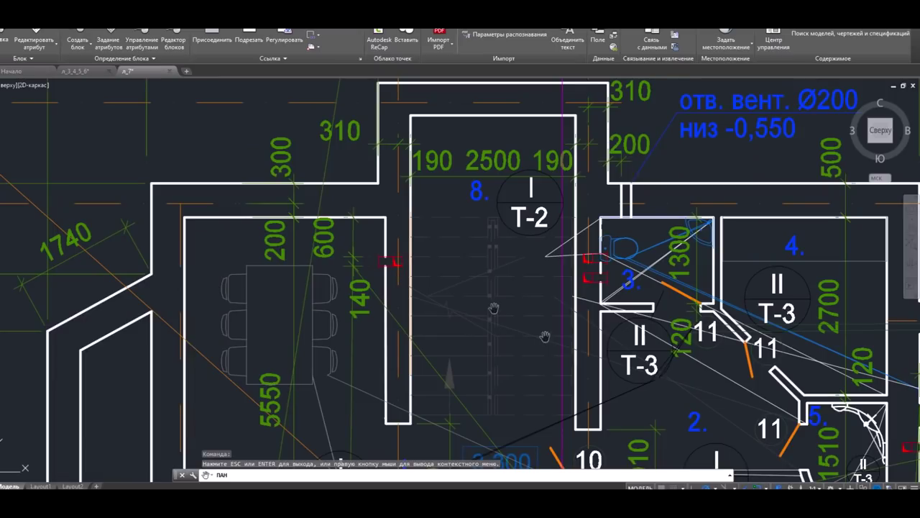
scroll(494, 308, down, 3)
scroll(510, 302, down, 5)
drag(555, 285, 367, 320)
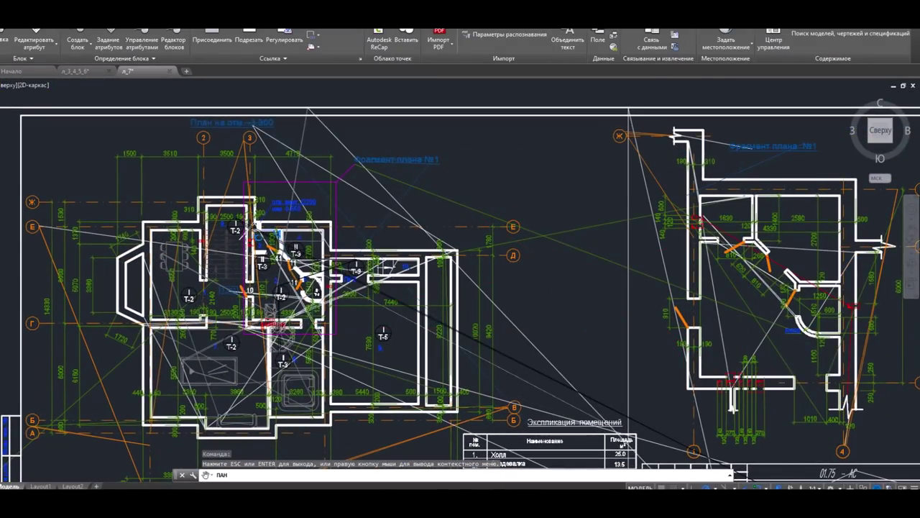
scroll(277, 326, up, 5)
scroll(215, 297, down, 2)
scroll(216, 297, down, 1)
scroll(217, 297, down, 1)
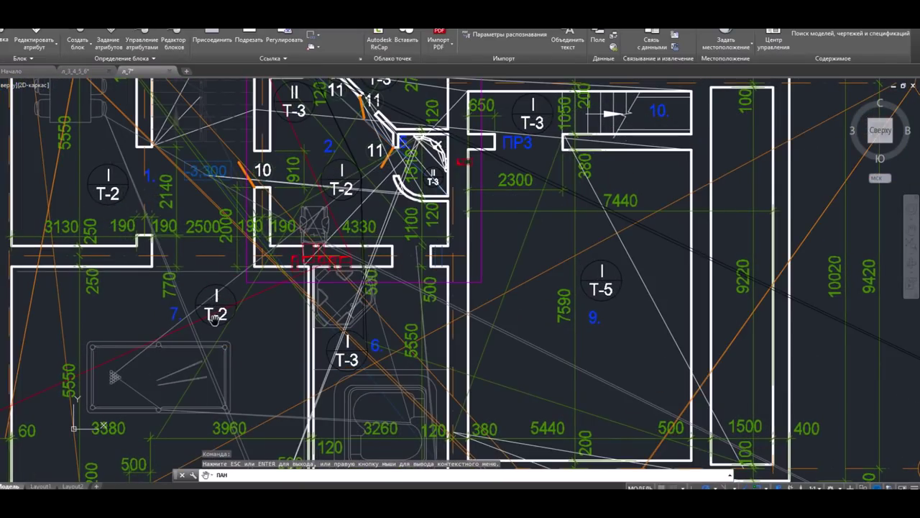
scroll(218, 308, up, 5)
scroll(238, 309, down, 3)
scroll(504, 324, down, 5)
scroll(583, 327, down, 4)
scroll(607, 356, up, 4)
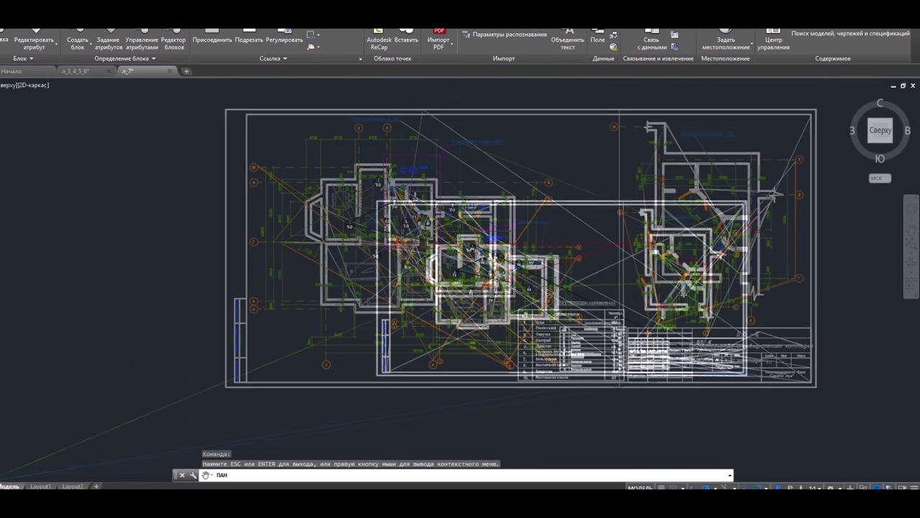
scroll(607, 356, up, 3)
scroll(475, 309, down, 3)
scroll(483, 341, up, 3)
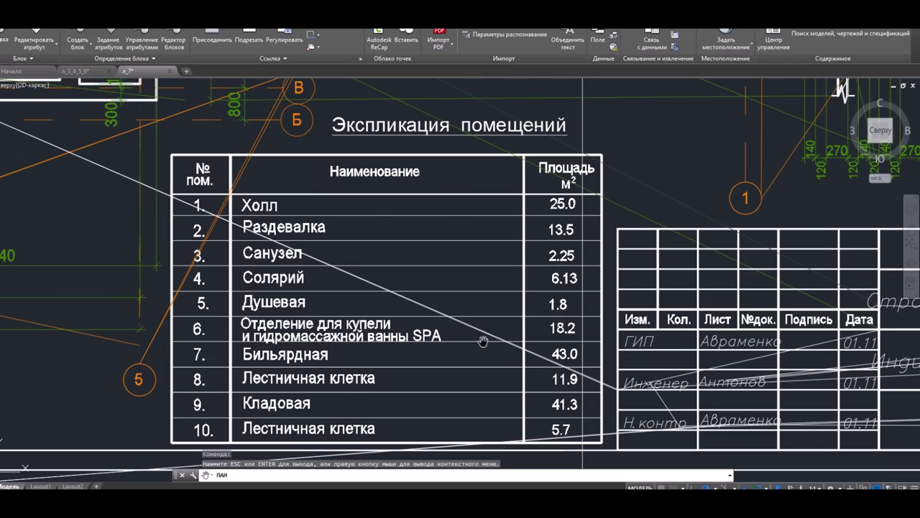
drag(486, 345, 398, 267)
scroll(530, 275, down, 5)
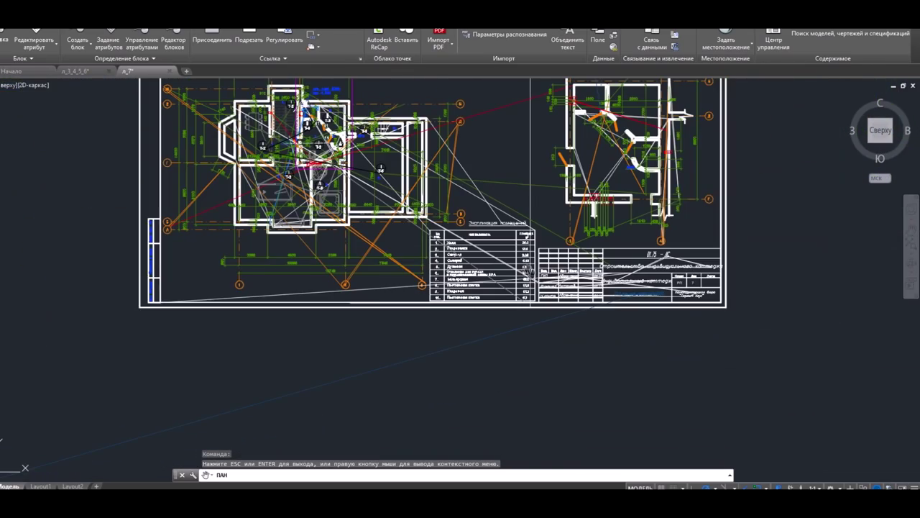
scroll(540, 243, up, 1)
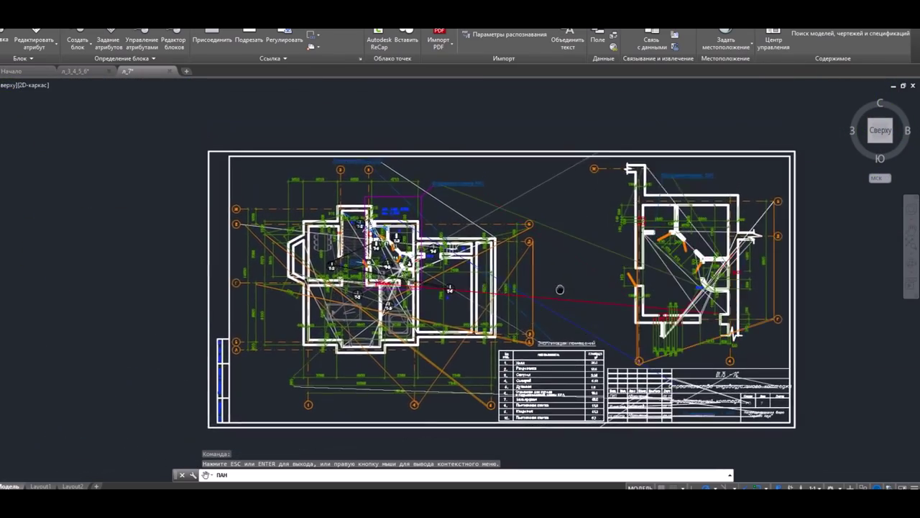
scroll(399, 262, up, 5)
scroll(400, 262, down, 3)
scroll(396, 273, down, 2)
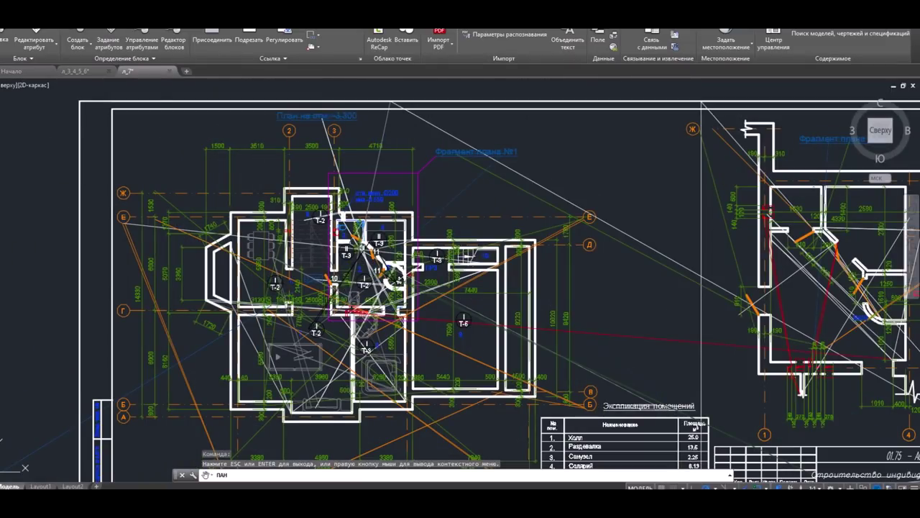
key(ctrl+o)
Open drawing л_10 and bring its floor plan and ПР lintel table into view
click(386, 215)
double_click(387, 216)
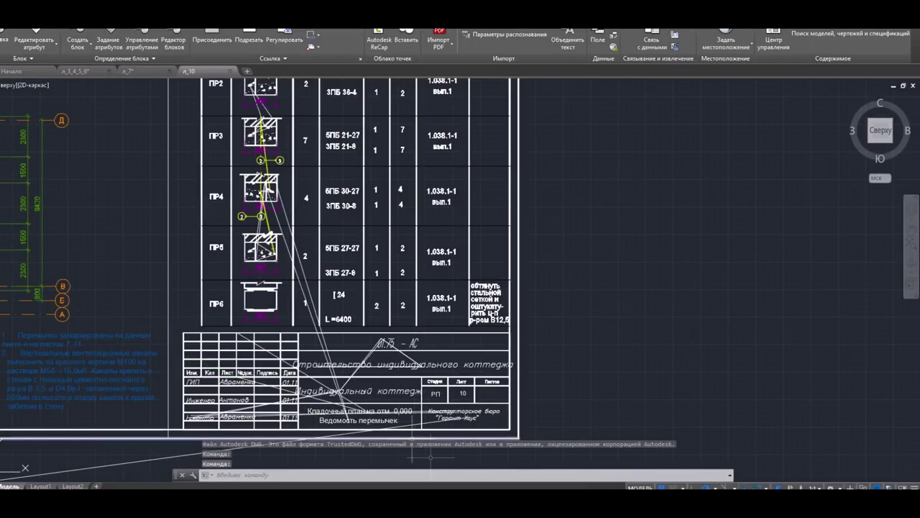
click(911, 228)
drag(193, 220, 595, 271)
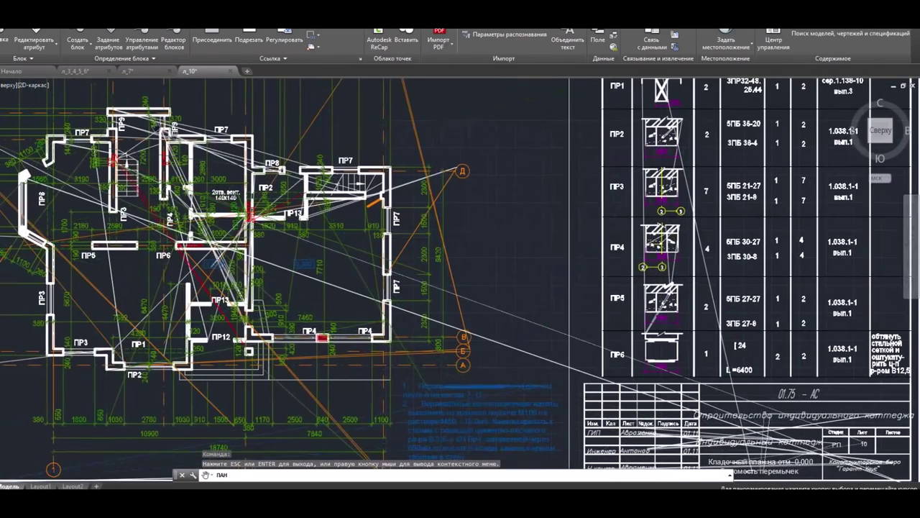
mouse_move(468, 156)
mouse_down()
mouse_move(493, 168)
mouse_move(448, 216)
mouse_move(392, 302)
mouse_move(345, 338)
mouse_up()
Zoom out and centre the whole л_10 sheet in view
scroll(511, 266, up, 5)
scroll(503, 266, up, 3)
scroll(324, 223, down, 2)
scroll(323, 223, down, 1)
scroll(324, 223, down, 2)
scroll(324, 223, down, 3)
drag(137, 374, 352, 259)
scroll(353, 259, up, 3)
scroll(349, 261, up, 4)
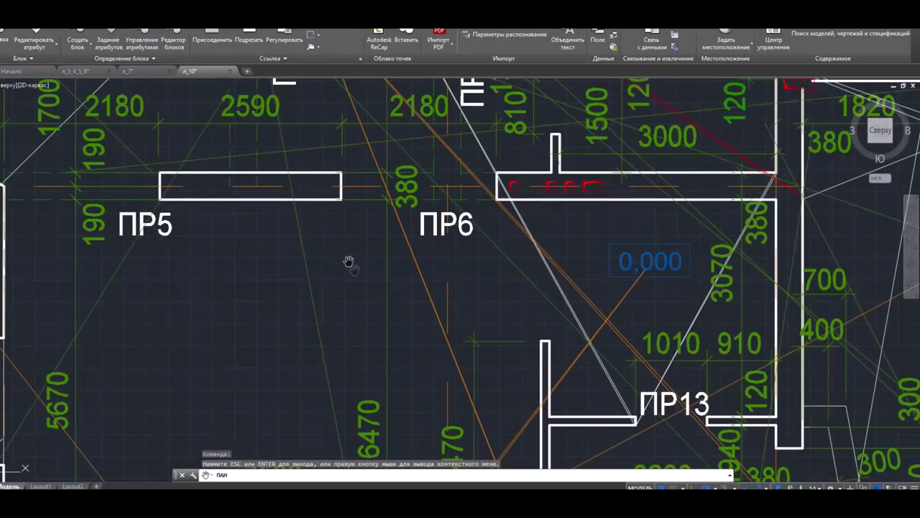
scroll(375, 280, down, 2)
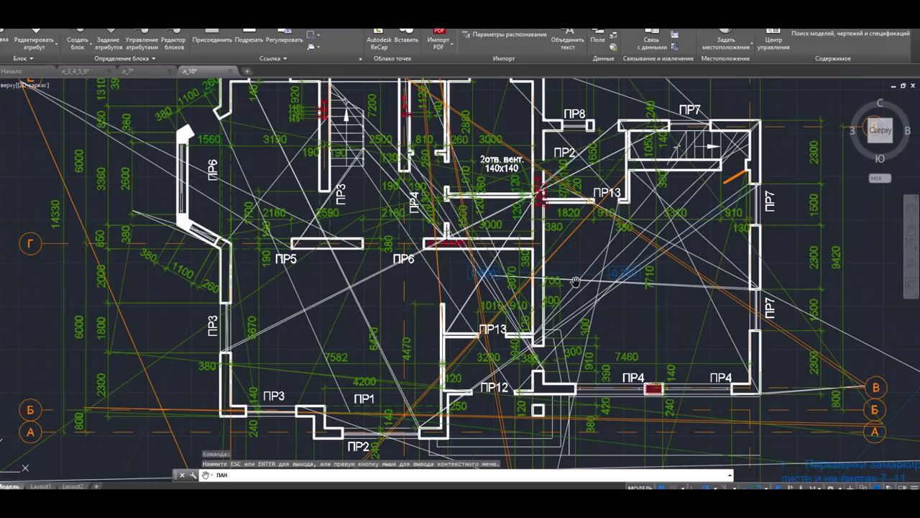
Zoom into the floor plan to inspect its rooms and dimension labels
drag(581, 323, 558, 306)
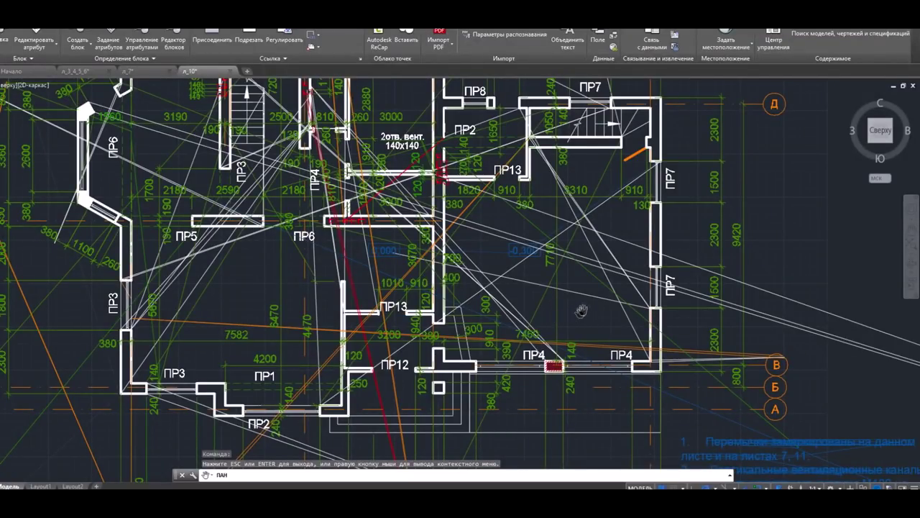
scroll(537, 334, down, 1)
scroll(532, 327, down, 1)
scroll(517, 288, down, 1)
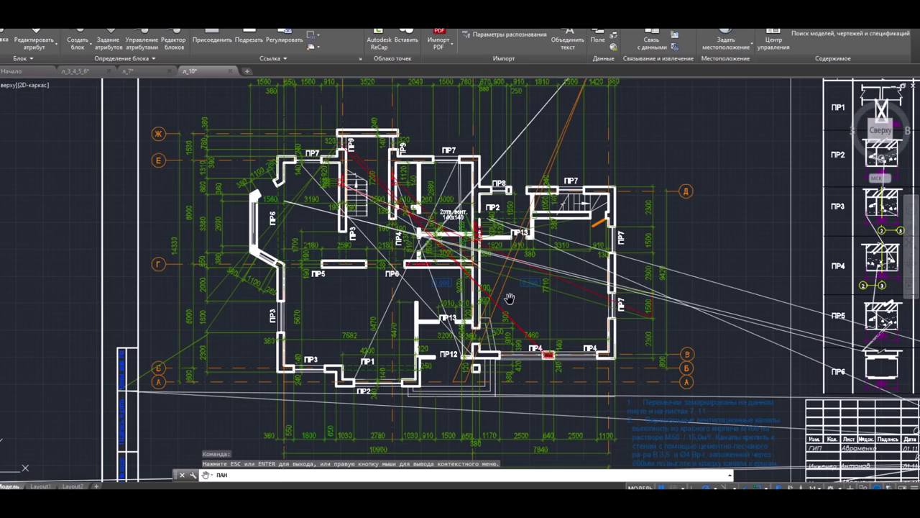
scroll(509, 299, up, 1)
scroll(486, 228, up, 1)
scroll(502, 333, up, 1)
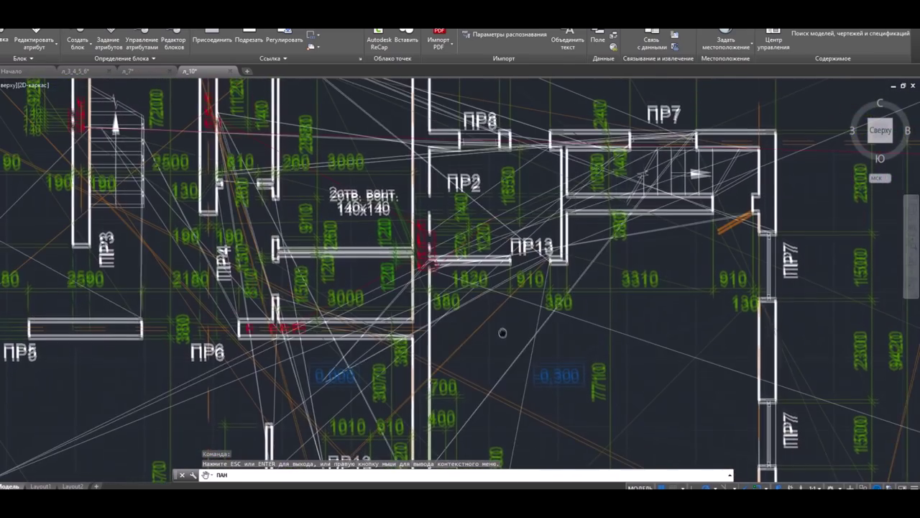
mouse_move(503, 332)
mouse_down()
mouse_move(493, 365)
mouse_move(614, 352)
mouse_up()
drag(224, 268, 397, 286)
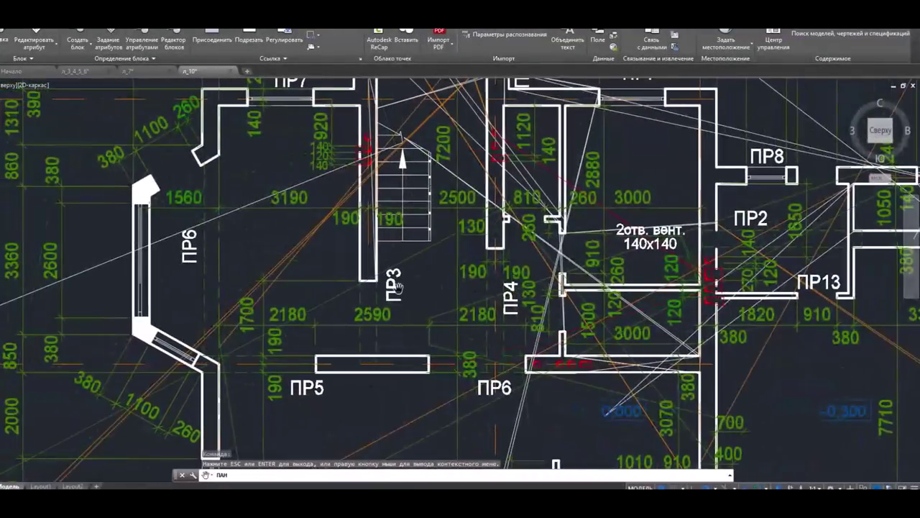
mouse_move(300, 219)
mouse_down()
mouse_move(277, 284)
mouse_move(199, 250)
mouse_move(166, 329)
mouse_move(289, 223)
mouse_up()
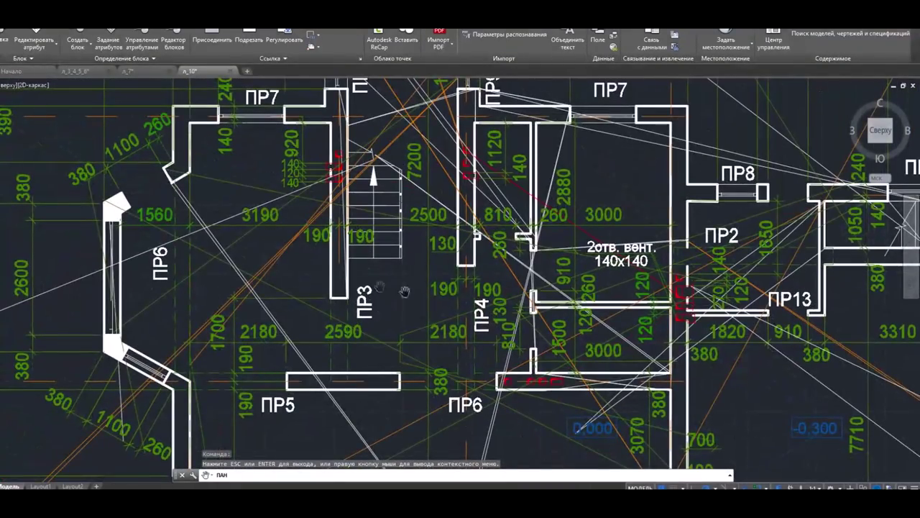
Zoom back out and shift the whole sheet left to frame it
scroll(482, 296, down, 2)
drag(681, 374, 467, 261)
scroll(467, 261, down, 3)
scroll(467, 261, down, 2)
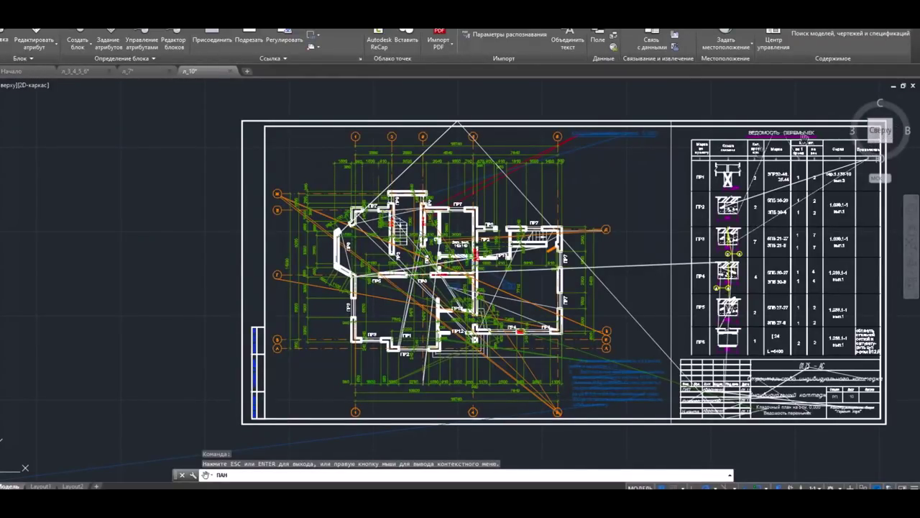
drag(548, 227, 412, 228)
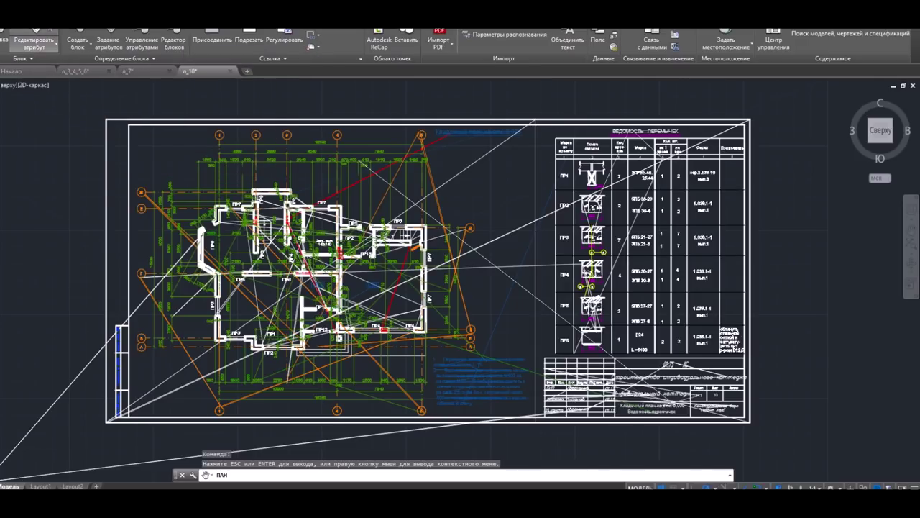
Open the +3,000 drawing from Проект двухэтажного дома › ОВ1 › вент1
key(ctrl+o)
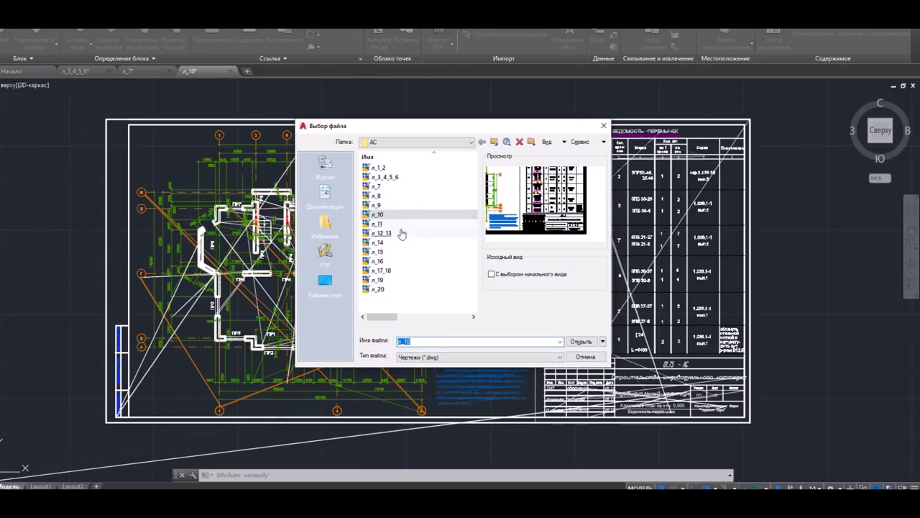
click(494, 141)
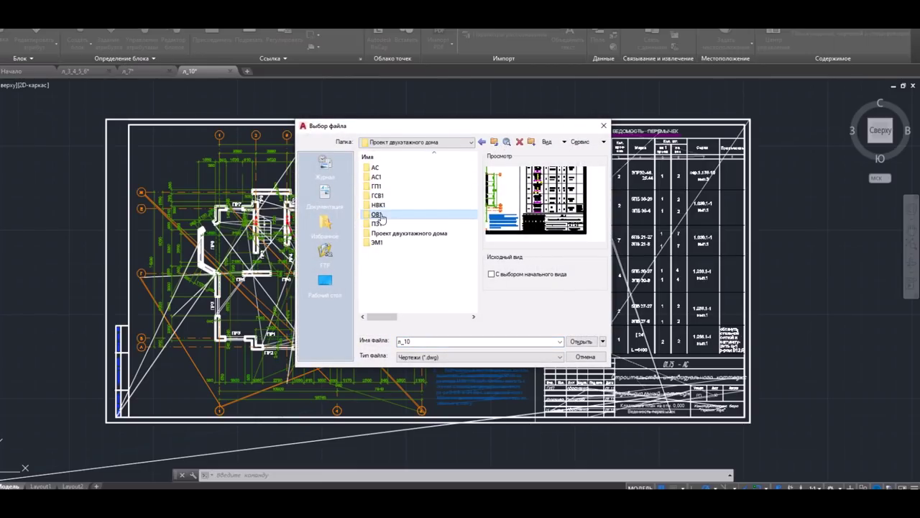
double_click(383, 218)
double_click(379, 168)
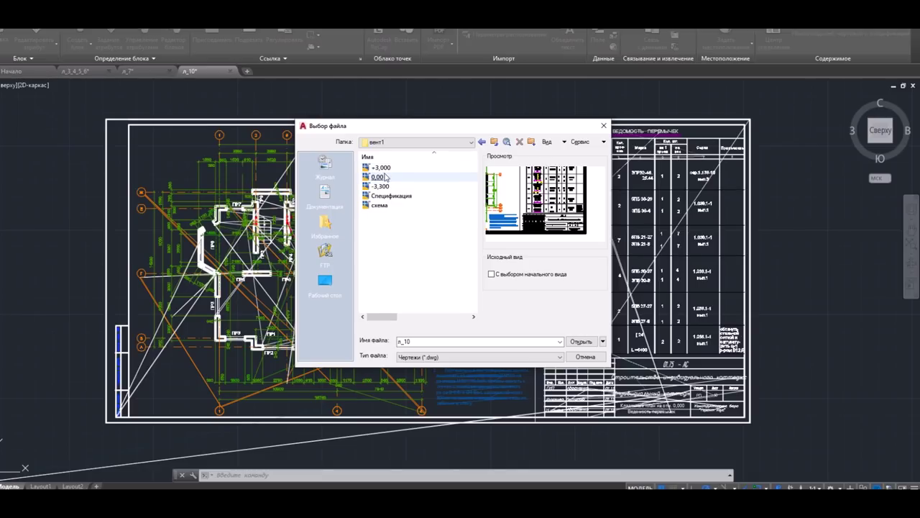
double_click(380, 168)
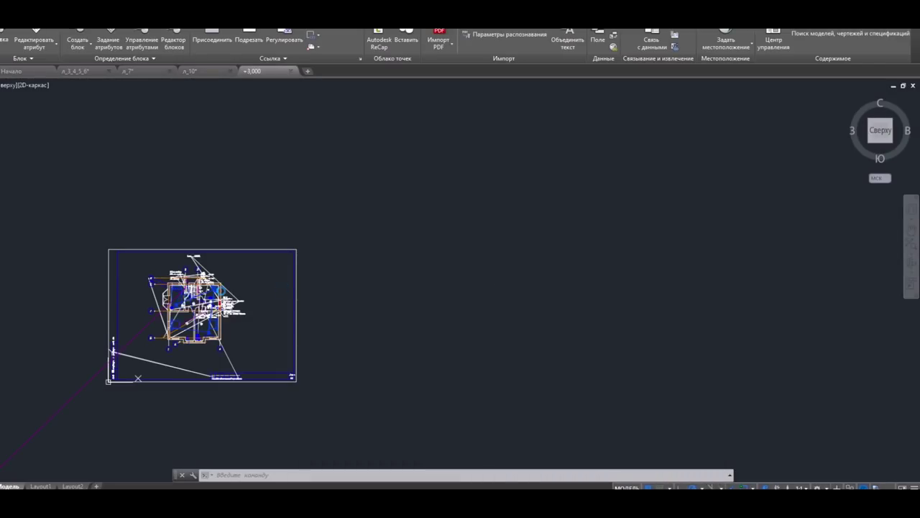
scroll(170, 318, up, 2)
scroll(169, 317, up, 2)
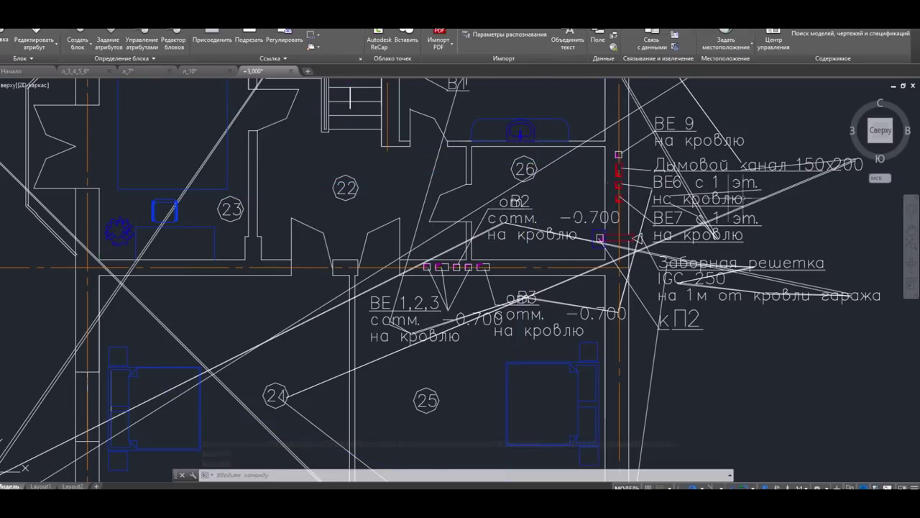
scroll(687, 185, down, 2)
scroll(650, 184, up, 2)
scroll(353, 115, down, 5)
scroll(352, 115, up, 1)
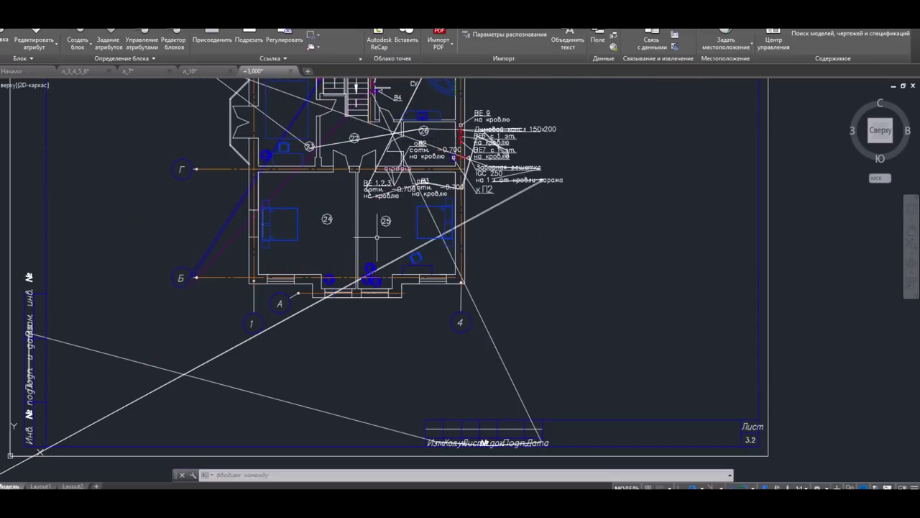
scroll(453, 280, down, 3)
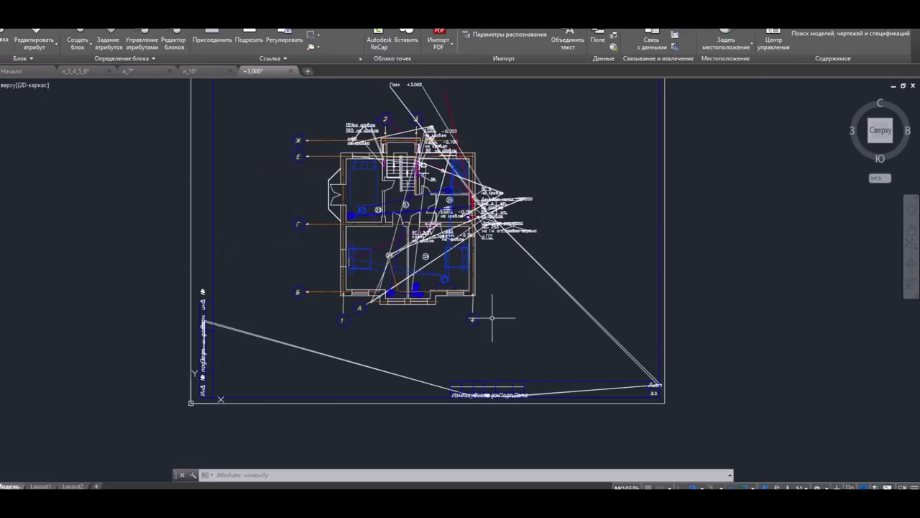
scroll(493, 312, up, 5)
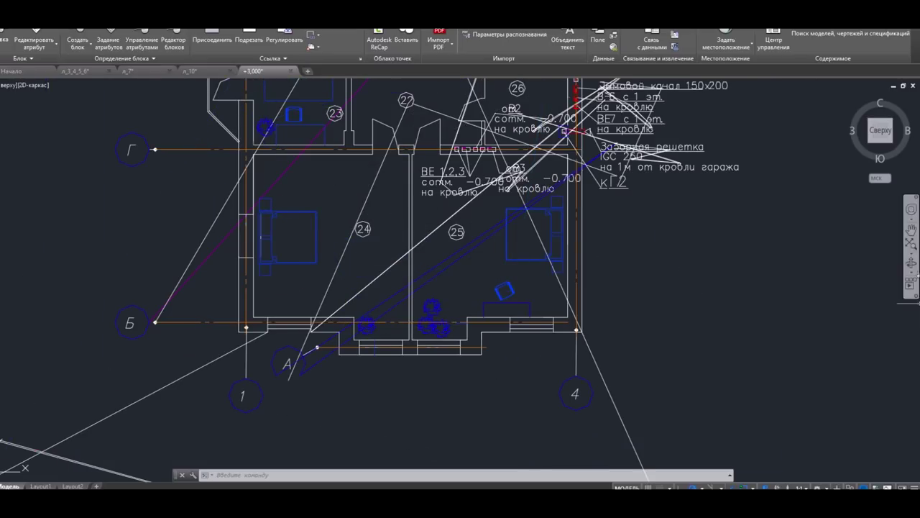
click(911, 230)
drag(729, 177, 691, 237)
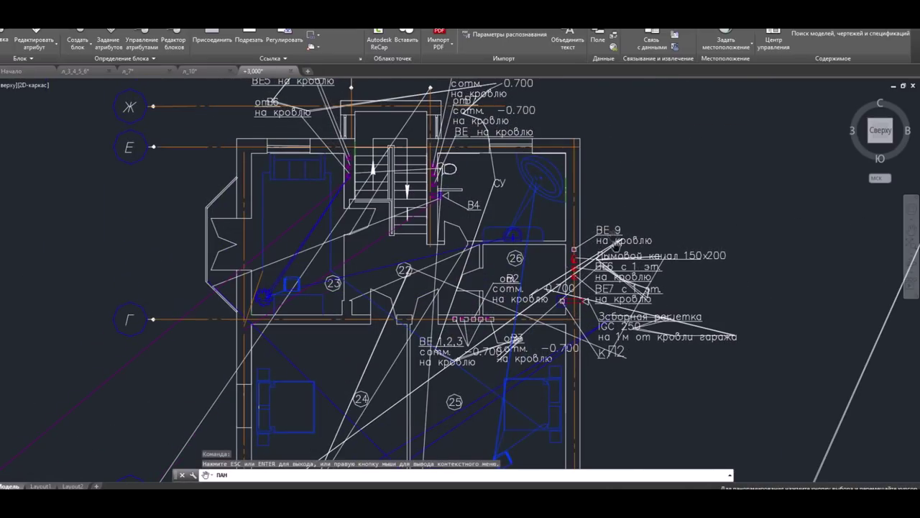
drag(647, 187, 654, 269)
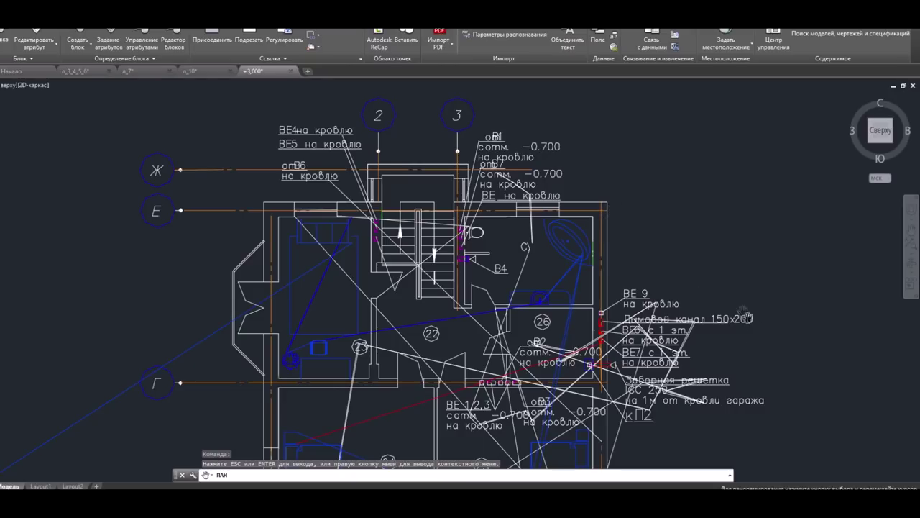
drag(701, 267, 701, 128)
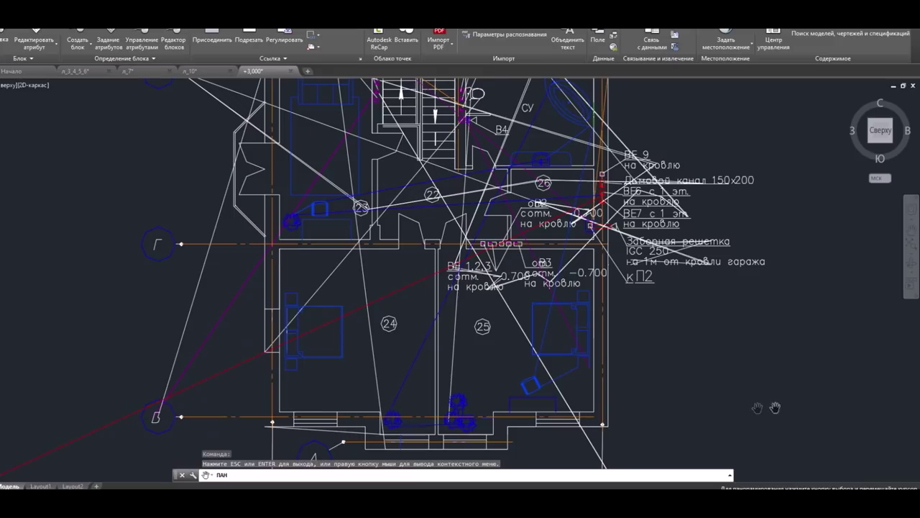
scroll(719, 406, down, 2)
scroll(719, 409, down, 3)
scroll(721, 416, up, 2)
scroll(719, 414, down, 2)
mouse_move(719, 415)
mouse_down()
mouse_move(565, 281)
mouse_move(577, 400)
mouse_move(532, 363)
mouse_move(547, 360)
mouse_up()
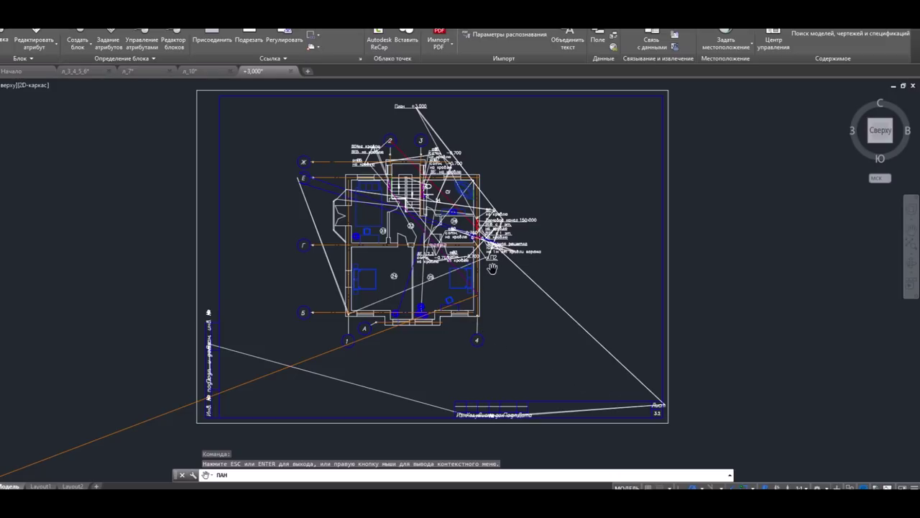
scroll(421, 255, up, 2)
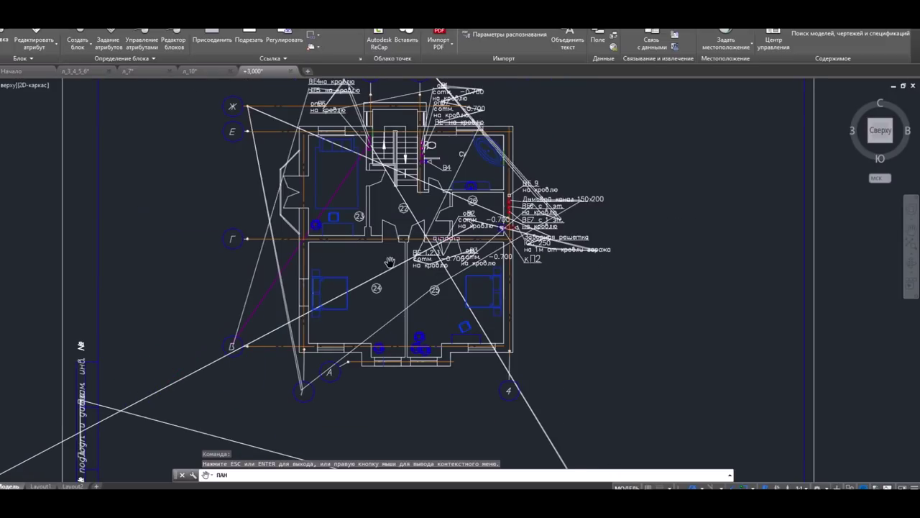
scroll(389, 261, up, 2)
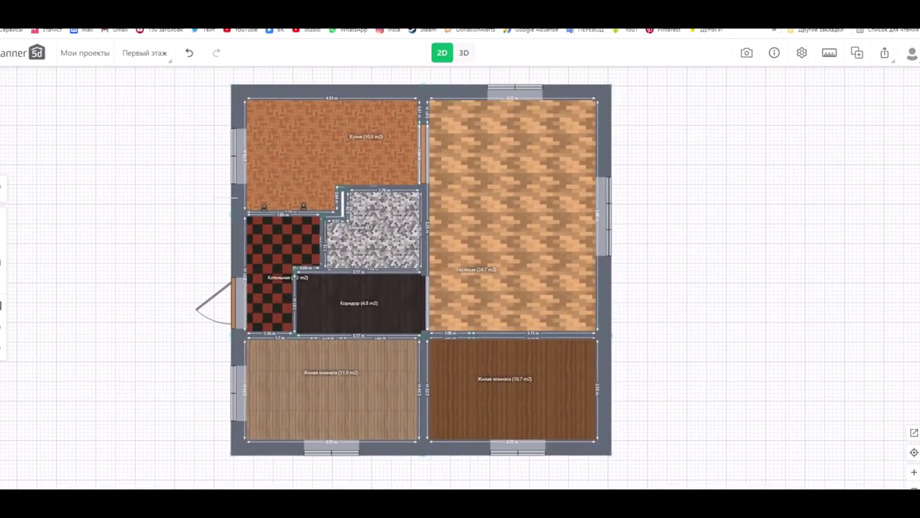
click(145, 53)
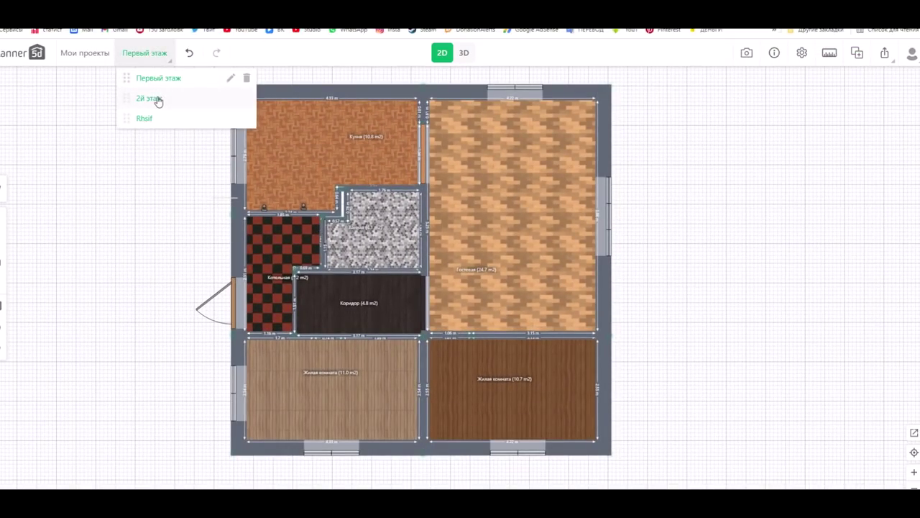
click(154, 99)
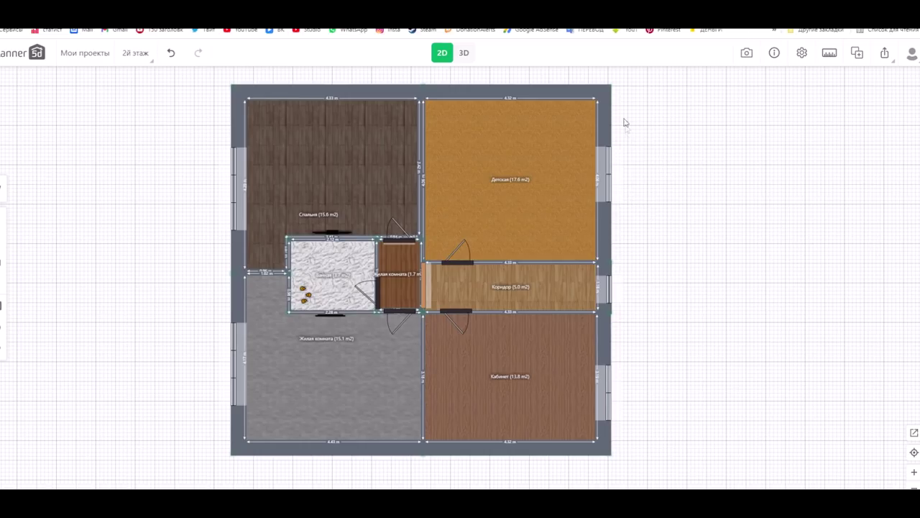
click(140, 53)
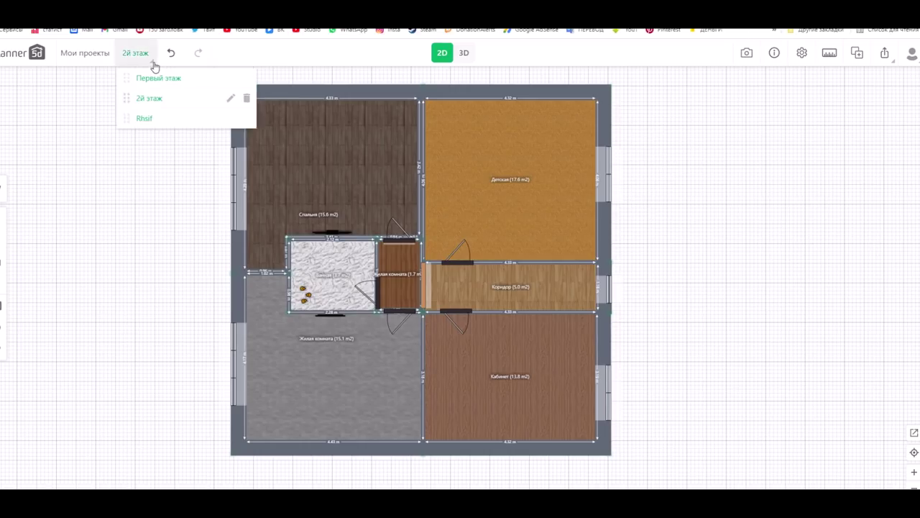
click(148, 80)
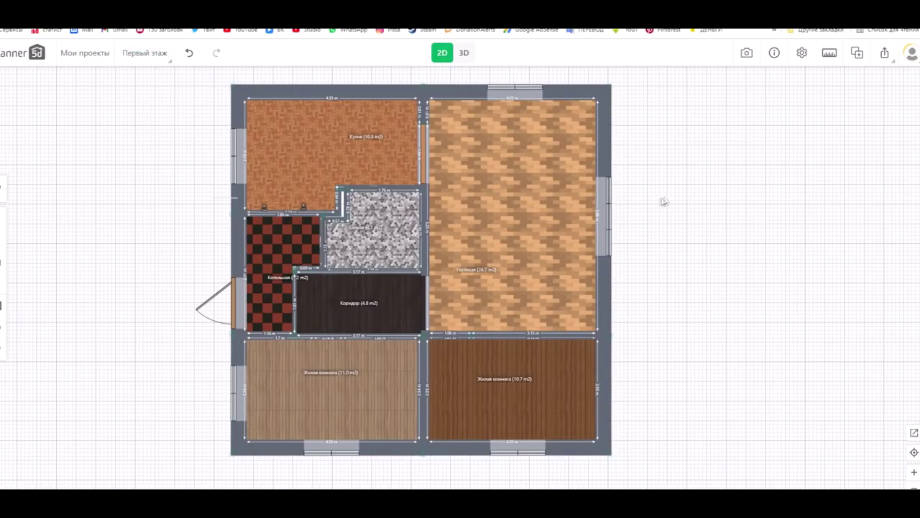
click(469, 55)
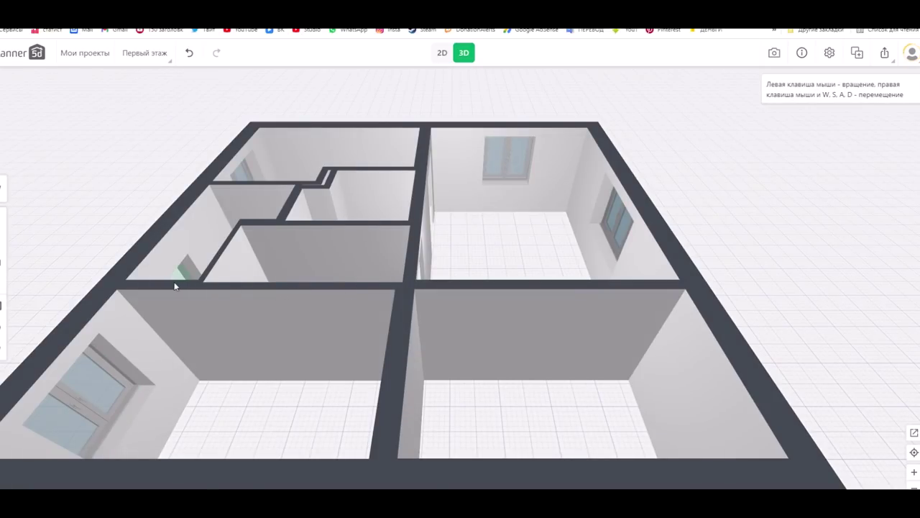
Orbit and zoom around the first-floor 3D model from several oblique angles, ending on a frontal view
drag(175, 286, 241, 268)
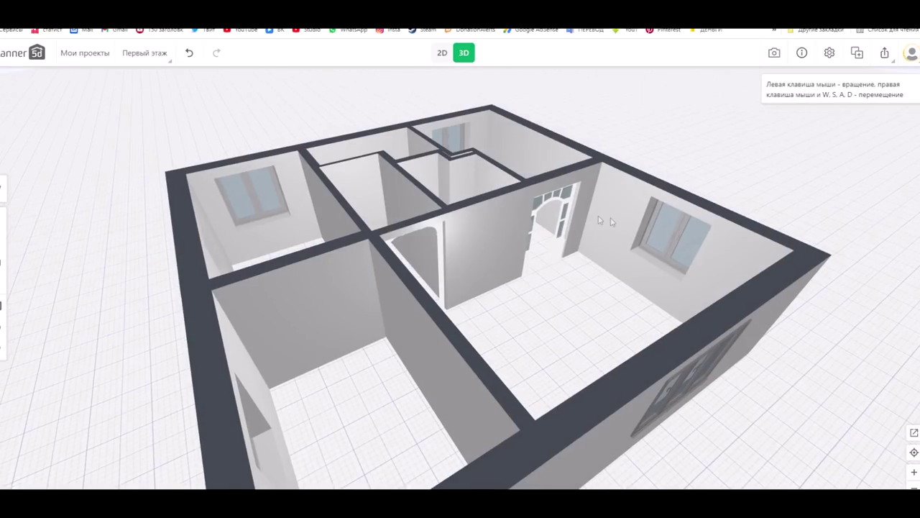
mouse_move(466, 239)
mouse_down()
mouse_move(375, 242)
mouse_move(386, 238)
mouse_up()
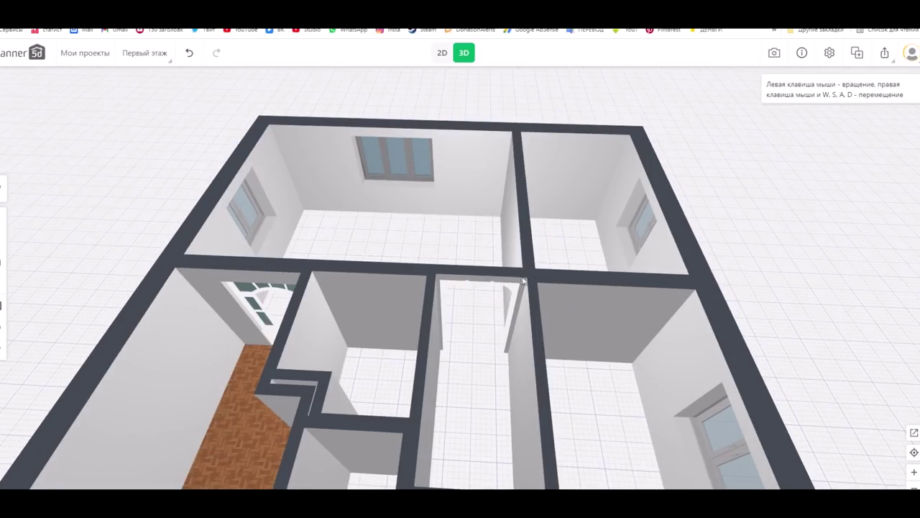
drag(555, 284, 516, 273)
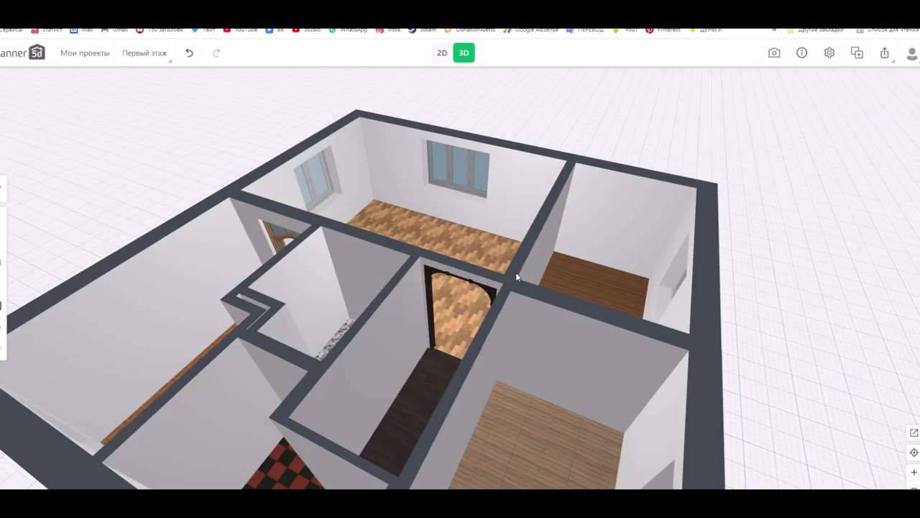
mouse_move(694, 259)
mouse_down()
mouse_move(431, 263)
mouse_move(714, 282)
mouse_move(609, 255)
mouse_up()
scroll(419, 360, up, 1)
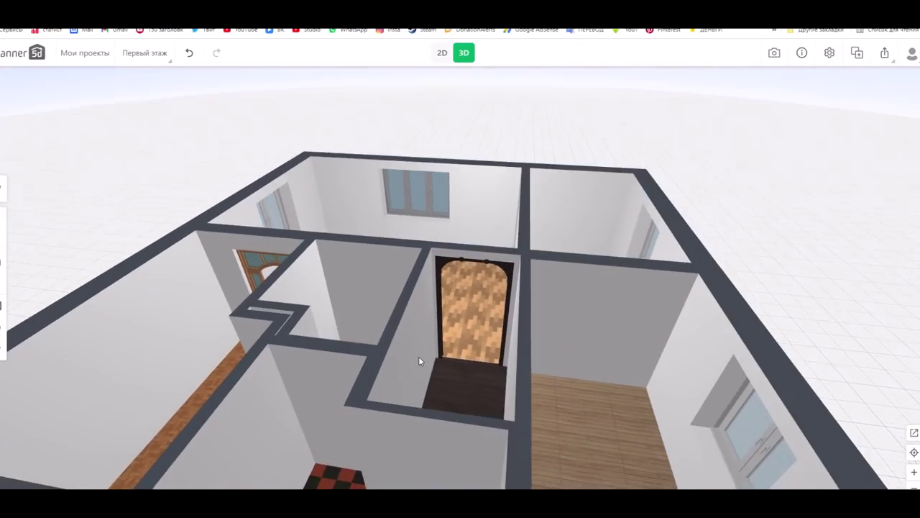
scroll(419, 361, down, 3)
scroll(431, 345, up, 3)
drag(456, 330, 510, 309)
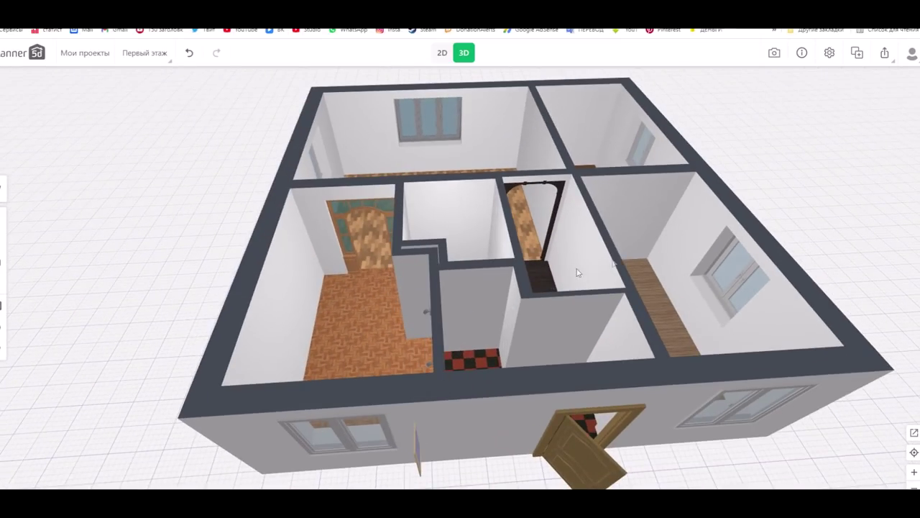
scroll(568, 262, up, 2)
drag(567, 262, 483, 264)
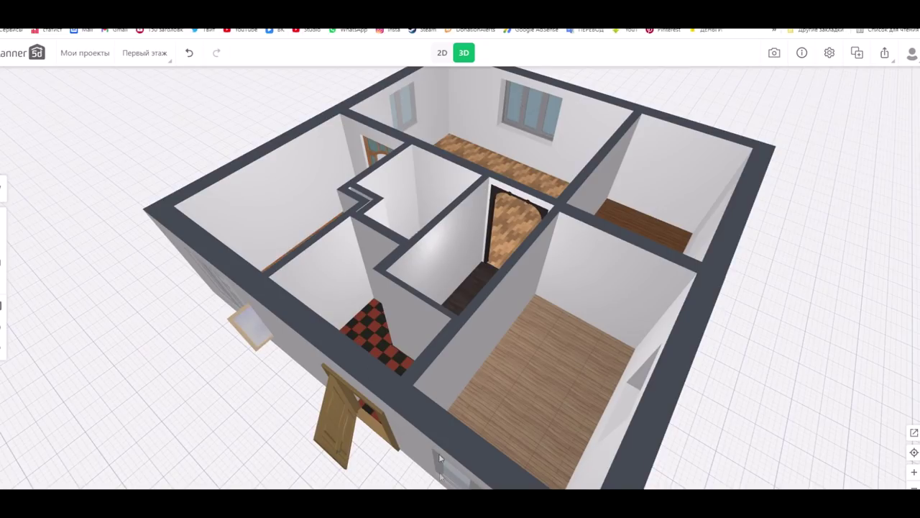
drag(350, 285, 441, 249)
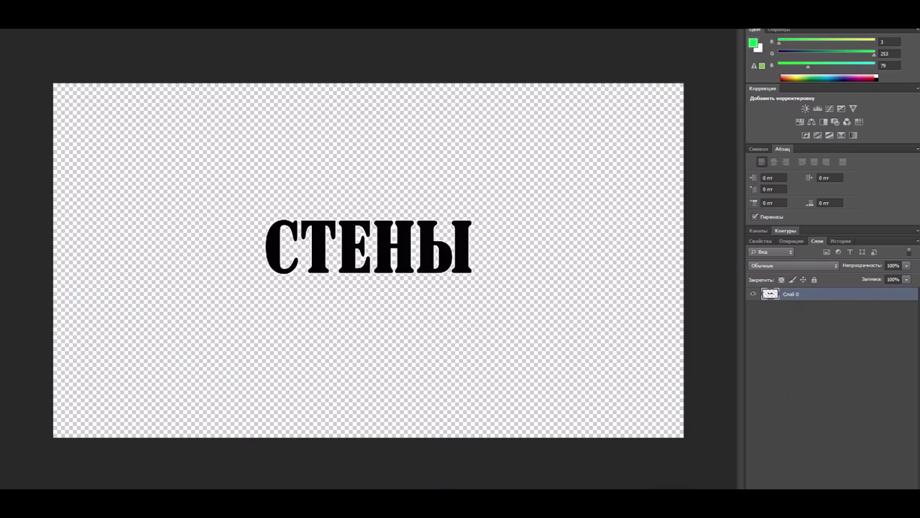
Switch to the house-front render annotated with 250 см, 275 см and 100*150 см
click(741, 21)
click(773, 45)
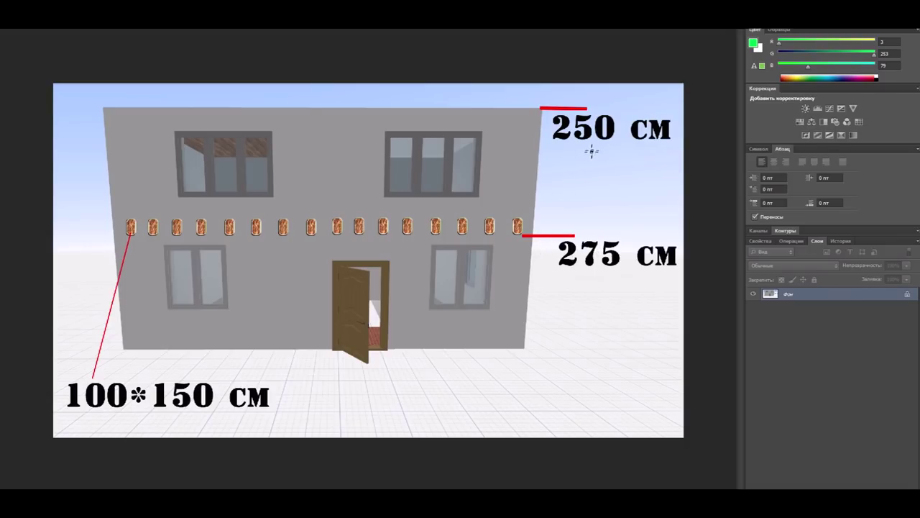
Switch to the facade marked 25, 85, 100, 1500 and 1400 см and circle its lower-left window green
click(735, 31)
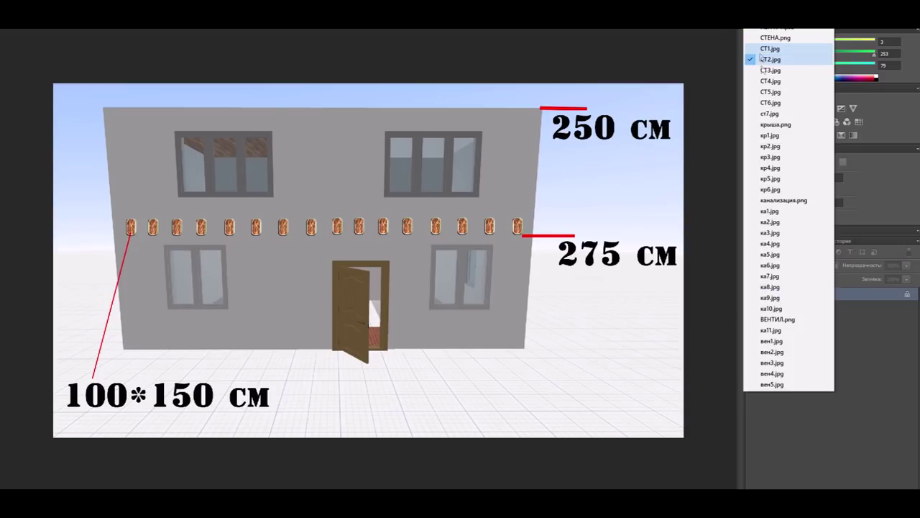
click(766, 71)
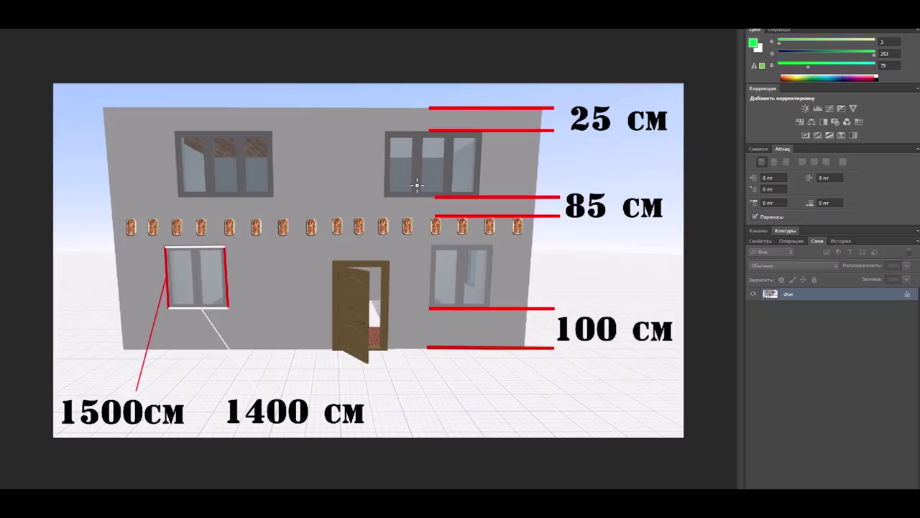
drag(214, 225, 205, 228)
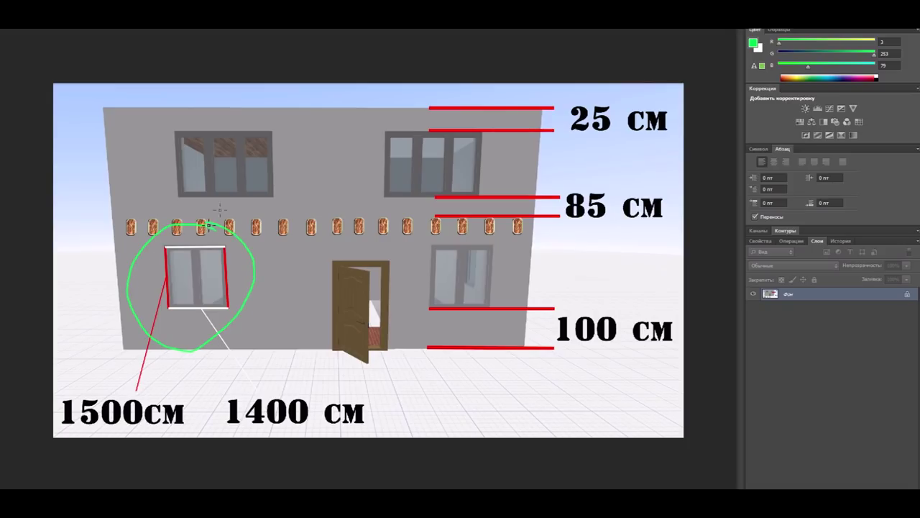
Circle the upper-left and upper-right facade windows in green
mouse_move(235, 112)
mouse_down()
mouse_move(210, 230)
mouse_move(231, 114)
mouse_up()
mouse_move(415, 115)
mouse_down()
mouse_move(371, 219)
mouse_move(384, 120)
mouse_up()
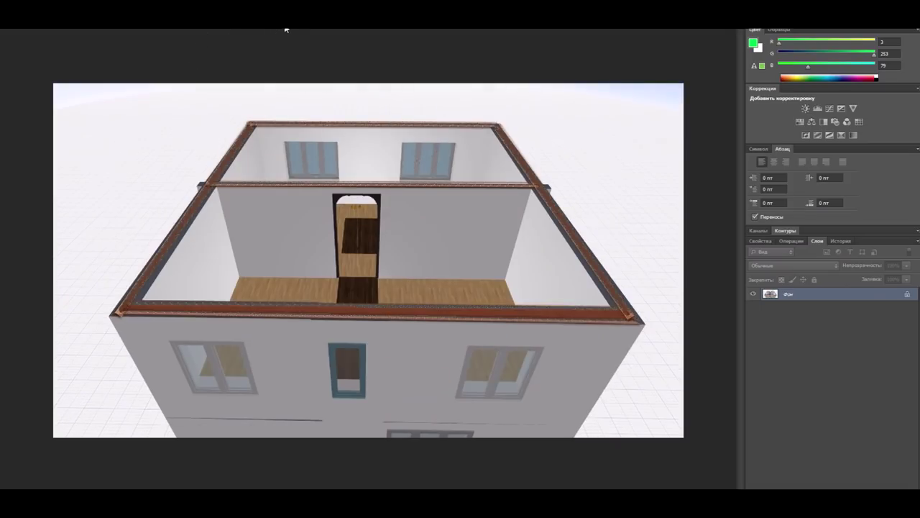
Switch to the roof render annotated with the 30*18 см edging dimension
click(365, 29)
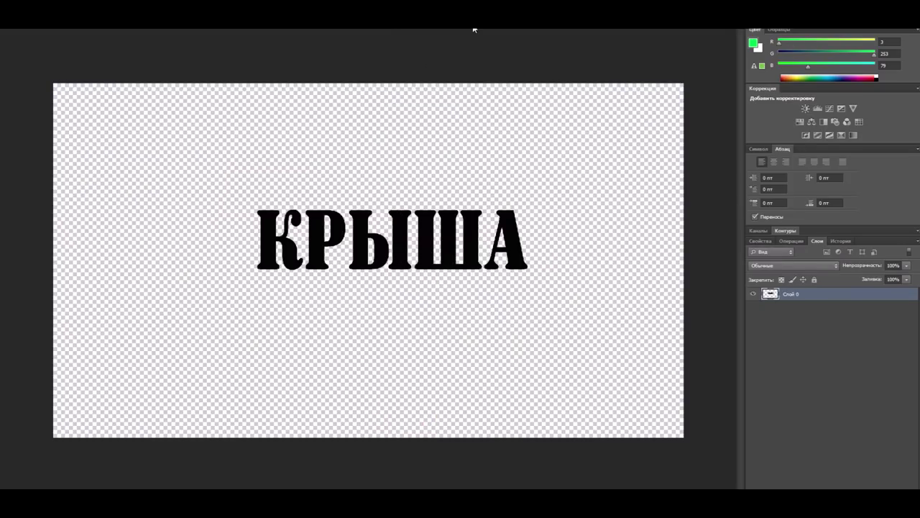
Switch to the house render whose beam carries the 'D 1/10 от Бруса' annotation
click(464, 29)
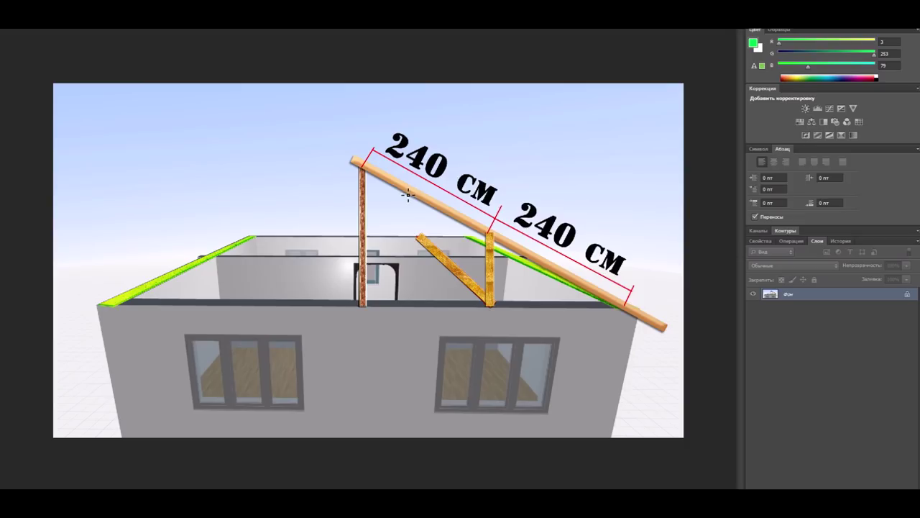
Circle the rafter and its 240 см labels in green, then show ка1.jpg
mouse_move(428, 109)
mouse_down()
mouse_move(461, 108)
mouse_move(382, 120)
mouse_up()
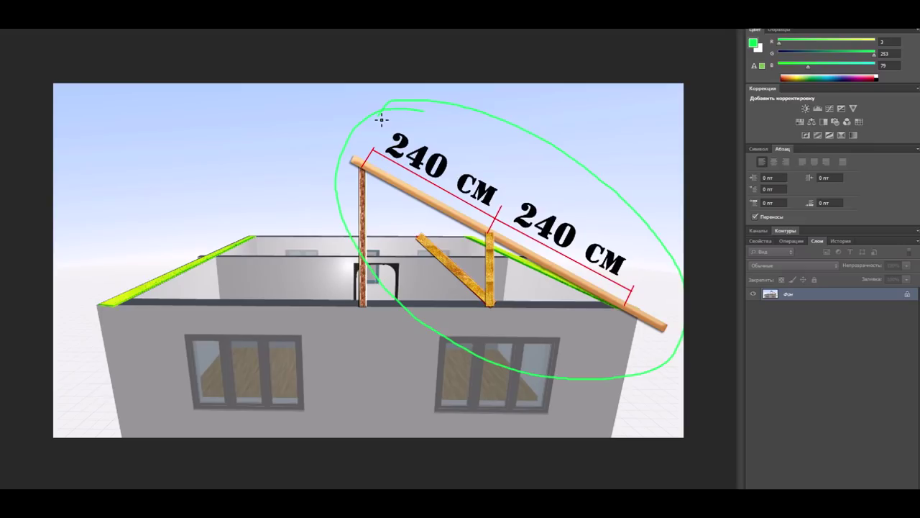
key(v)
key(m)
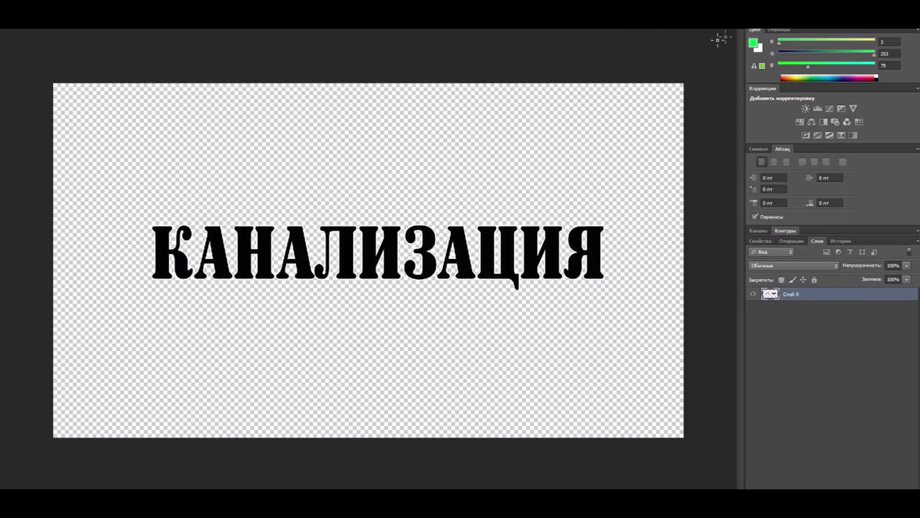
click(736, 30)
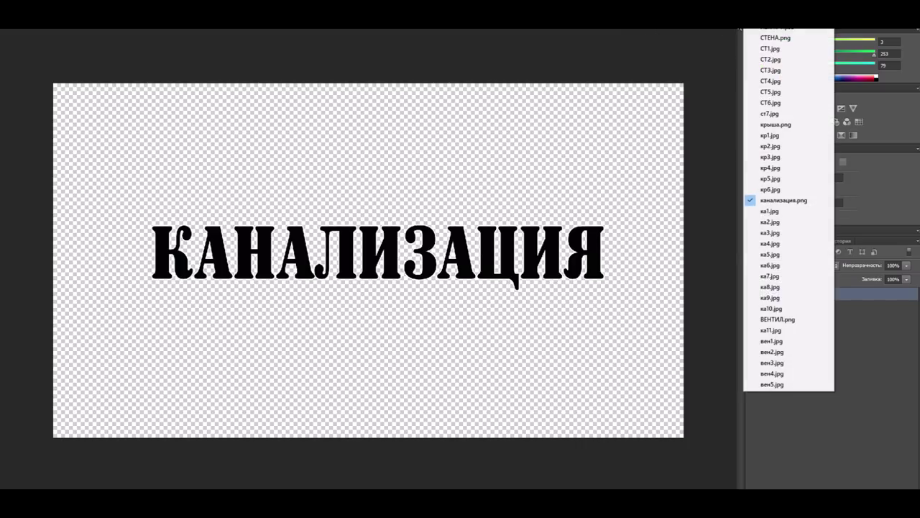
click(770, 211)
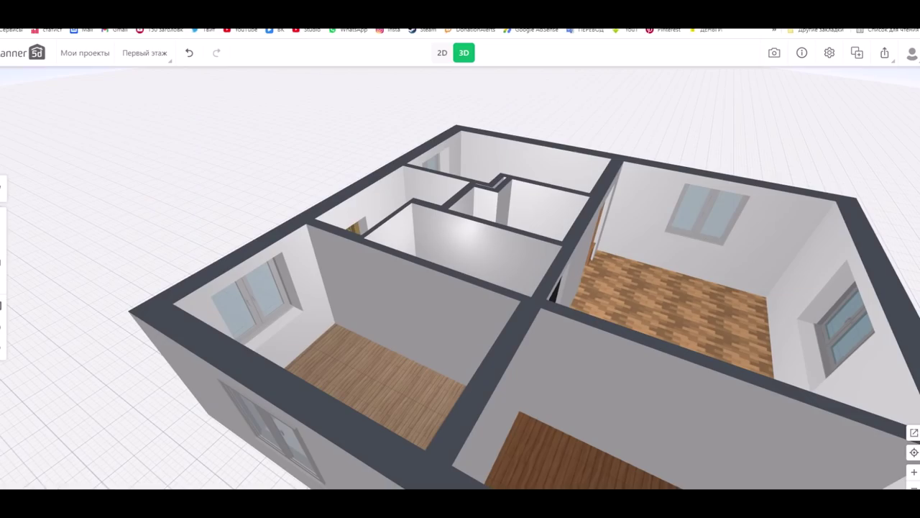
Open the 'Новый проект copy' project and view its ground floor in 3D
click(144, 58)
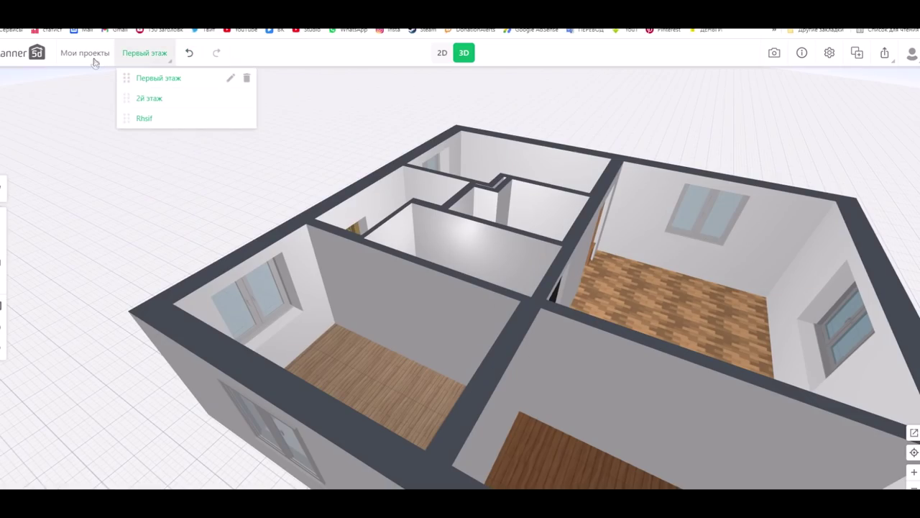
click(91, 58)
click(353, 210)
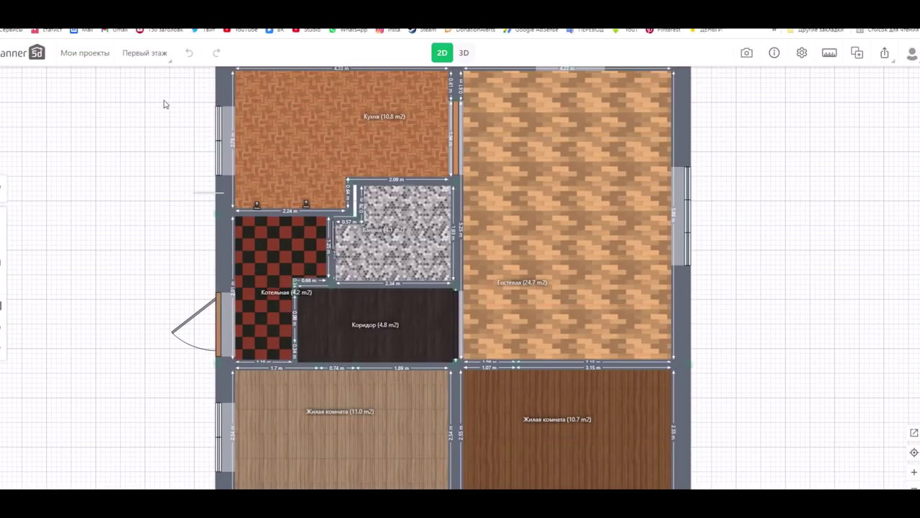
click(85, 52)
click(518, 190)
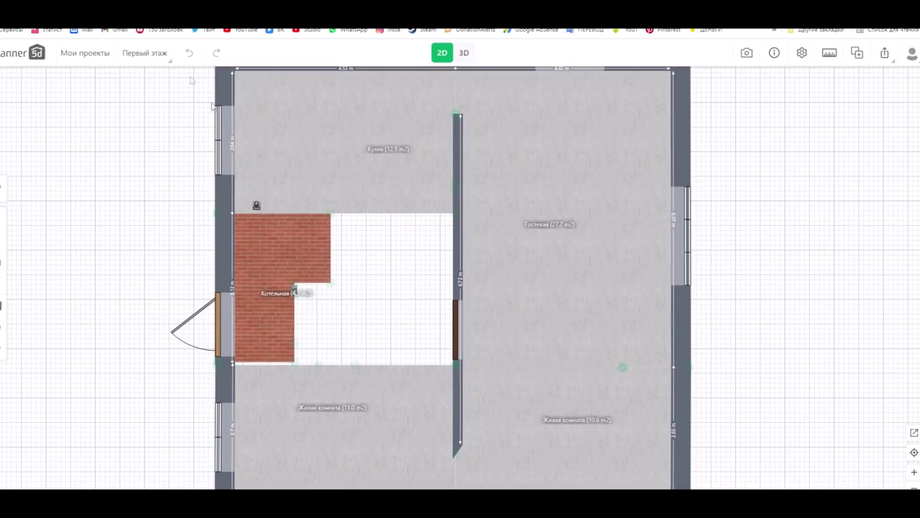
click(466, 55)
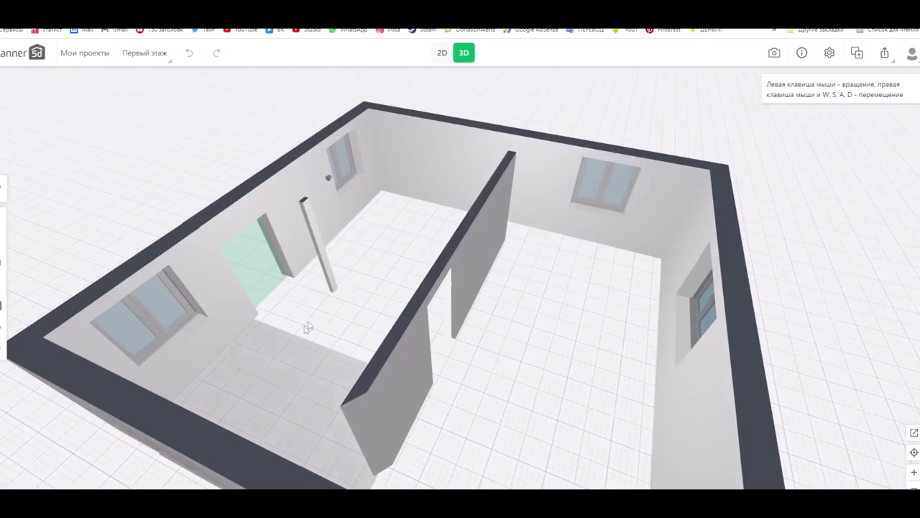
Zoom in and orbit the 3D view toward the brick-floored room
scroll(305, 284, up, 2)
scroll(304, 275, up, 2)
scroll(308, 267, up, 2)
scroll(311, 259, up, 2)
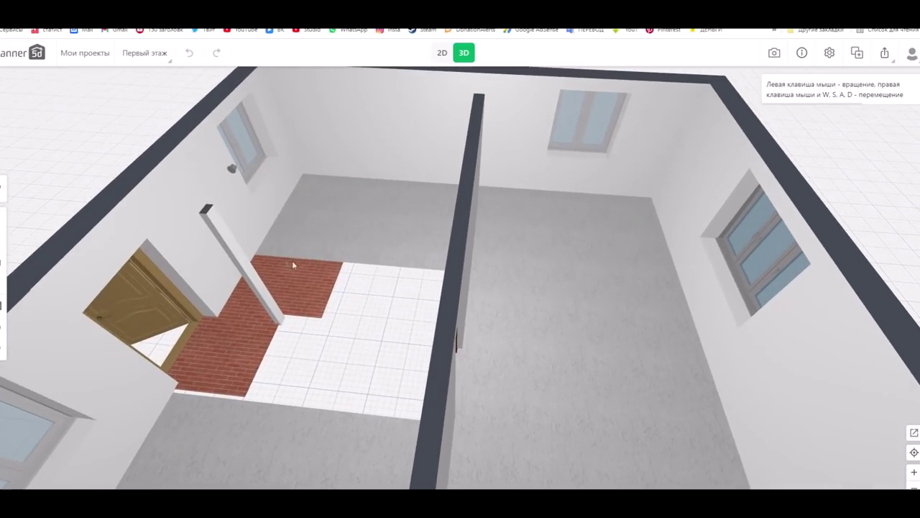
scroll(324, 258, up, 2)
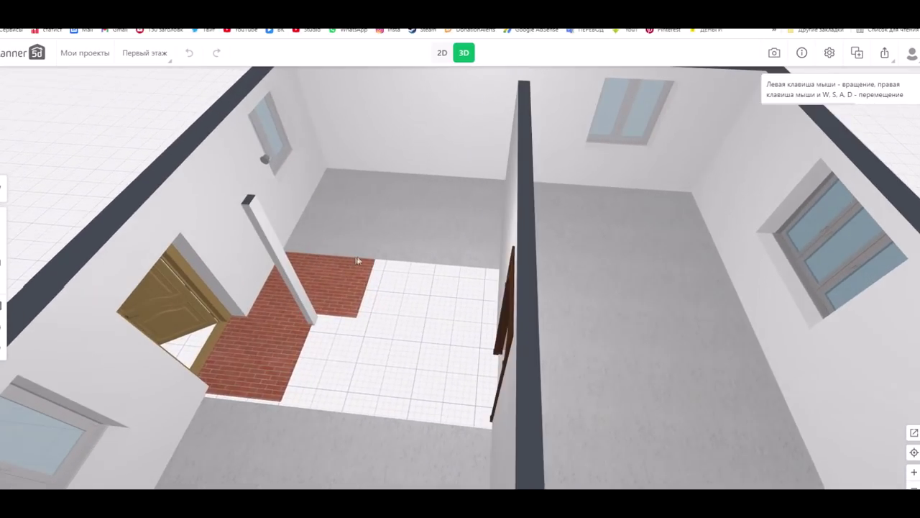
scroll(370, 257, up, 2)
scroll(389, 269, up, 2)
mouse_move(396, 282)
mouse_down()
mouse_move(341, 294)
mouse_move(418, 282)
mouse_up()
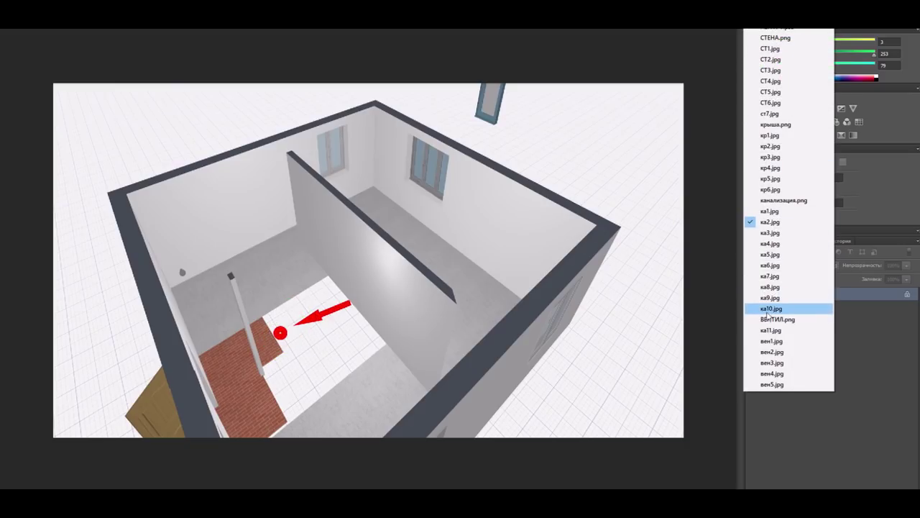
Show the top-down ка image with the green sewage pipe and ball joint
drag(768, 315, 764, 117)
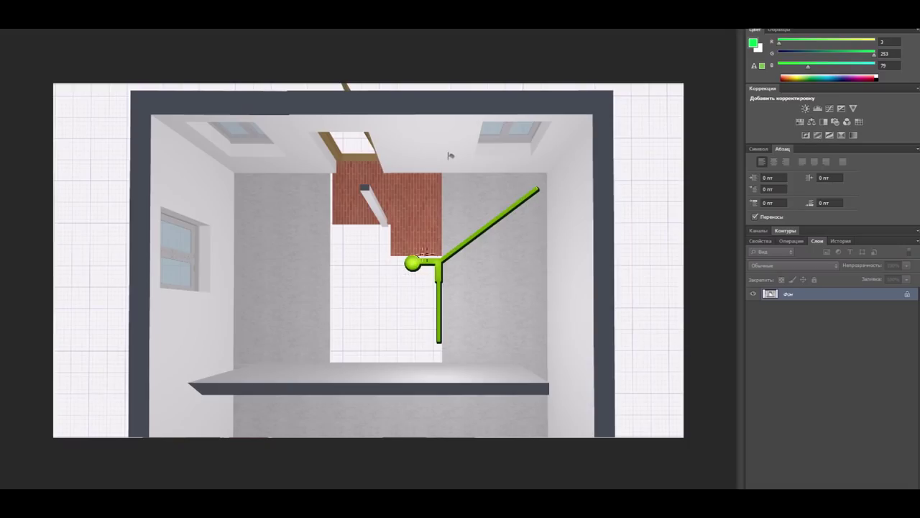
drag(402, 260, 401, 260)
key(ctrl+z)
drag(412, 245, 430, 252)
key(ctrl+z)
click(525, 29)
Brush green traces around Унитаз, the СТИРАЛКА joint, and pipes to Раковина and ВАННА
drag(400, 262, 423, 269)
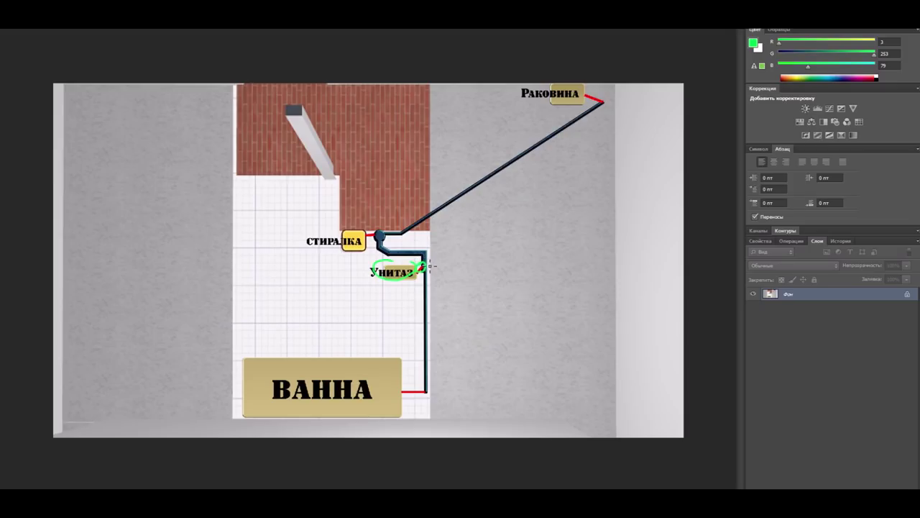
drag(380, 247, 429, 259)
click(376, 230)
mouse_move(377, 230)
mouse_down()
mouse_move(407, 214)
mouse_move(330, 228)
mouse_up()
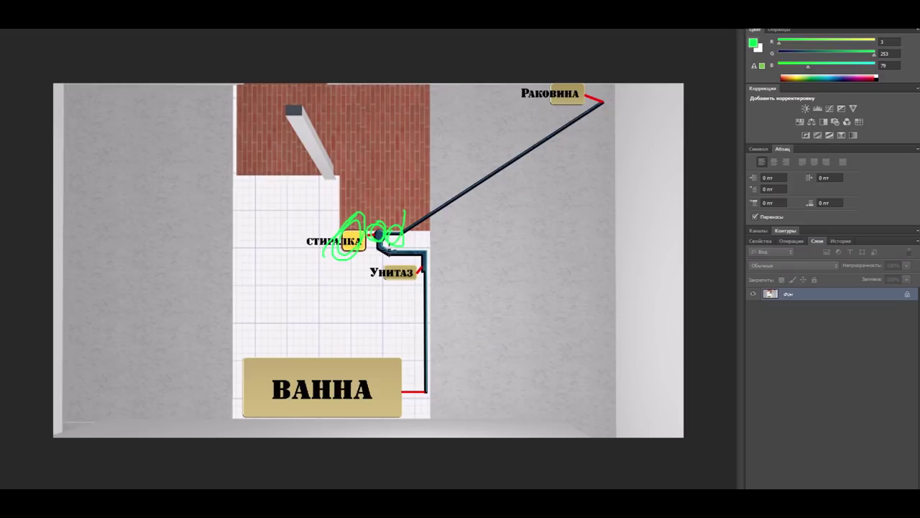
drag(433, 217, 604, 102)
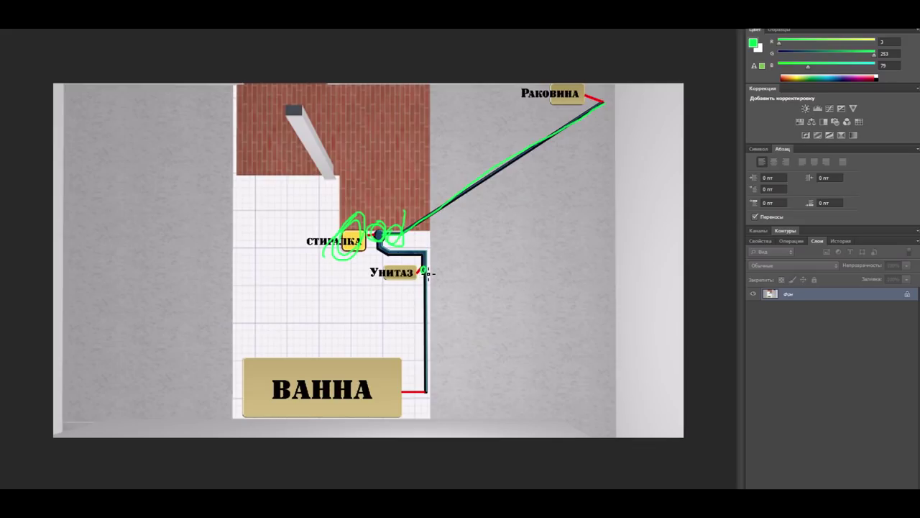
drag(426, 271, 416, 396)
Undo all green strokes to leave the plan clean, then show the 3D pipe render
key(ctrl+z)
key(ctrl+z)
key(ctrl+z)
key(ctrl+alt+z)
key(ctrl+alt+z)
key(ctrl+alt+z)
key(ctrl+alt+z)
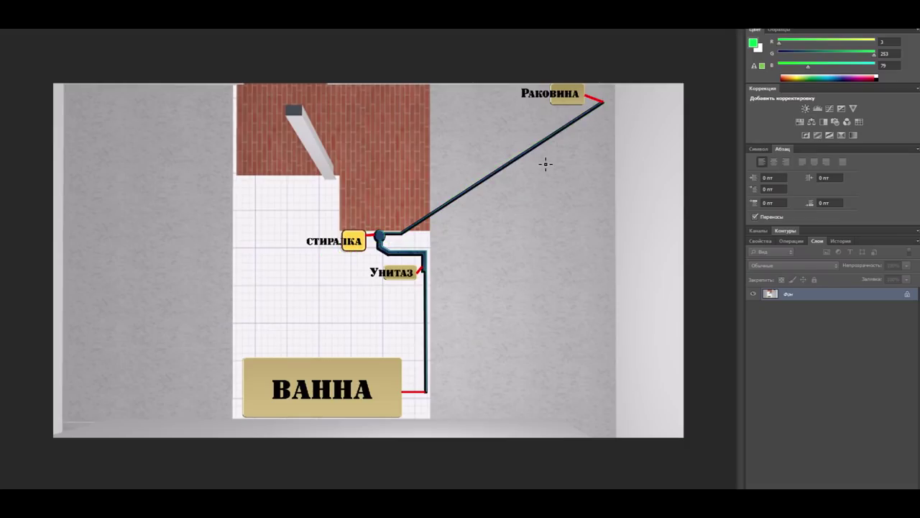
click(555, 30)
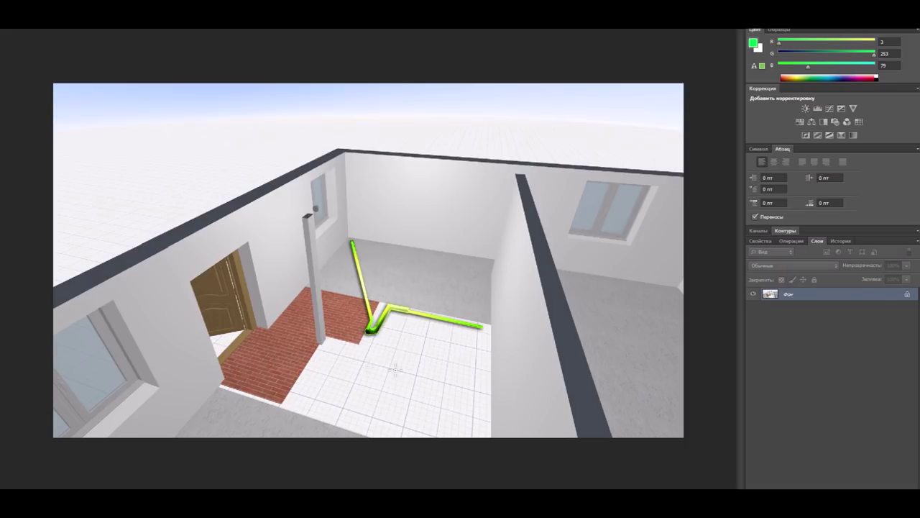
Show the outlet plan and circle the D 50 shower, sink and toilet outlets
click(583, 29)
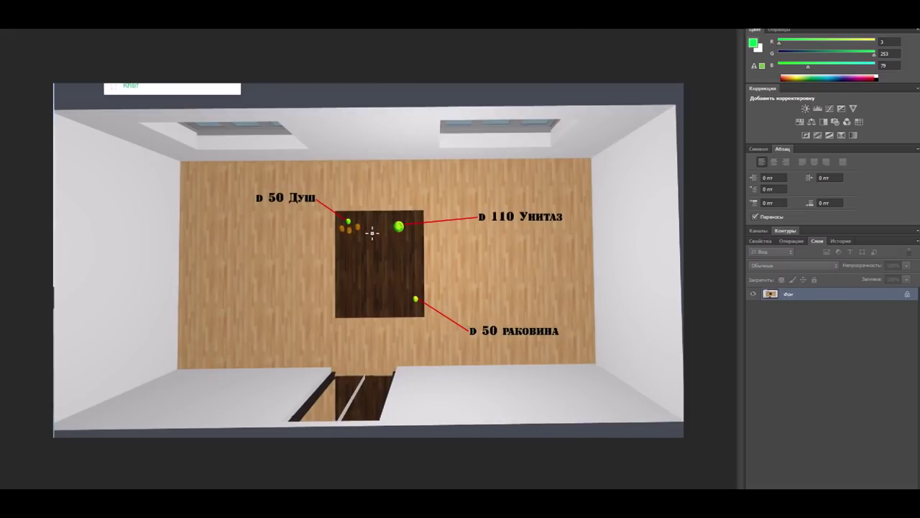
drag(344, 214, 335, 229)
drag(408, 282, 415, 283)
drag(399, 215, 424, 214)
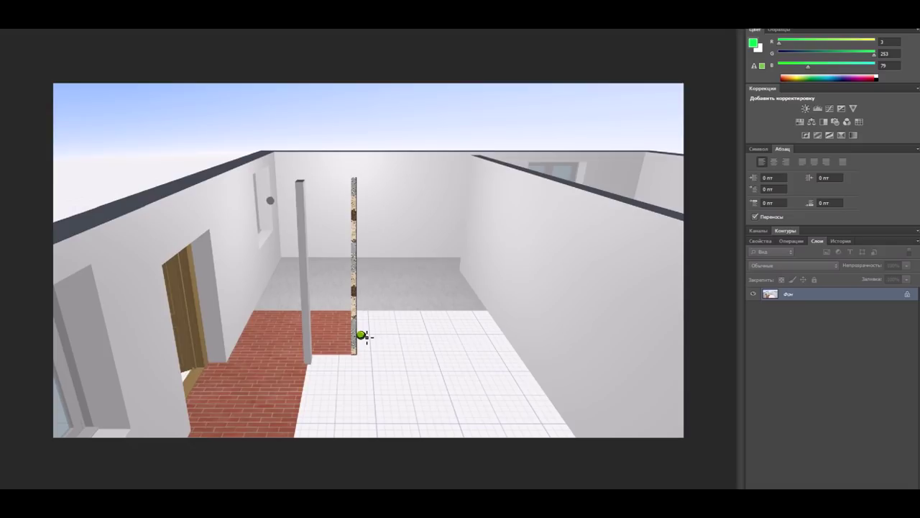
Sketch the green riser and a branch to the right, undoing and restoring the strokes
drag(365, 336, 350, 305)
mouse_move(350, 307)
mouse_down()
mouse_move(331, 169)
mouse_move(442, 163)
mouse_up()
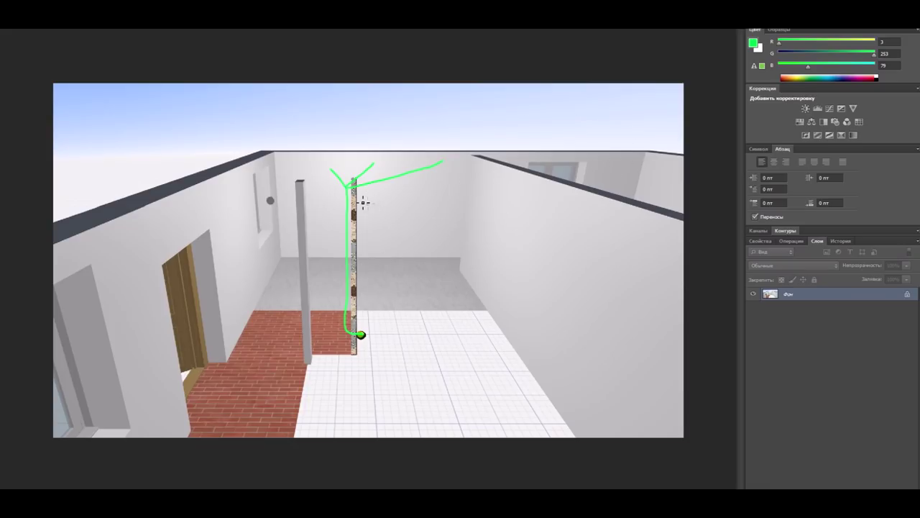
mouse_move(351, 221)
mouse_down()
mouse_move(407, 210)
mouse_move(565, 144)
mouse_move(654, 148)
mouse_up()
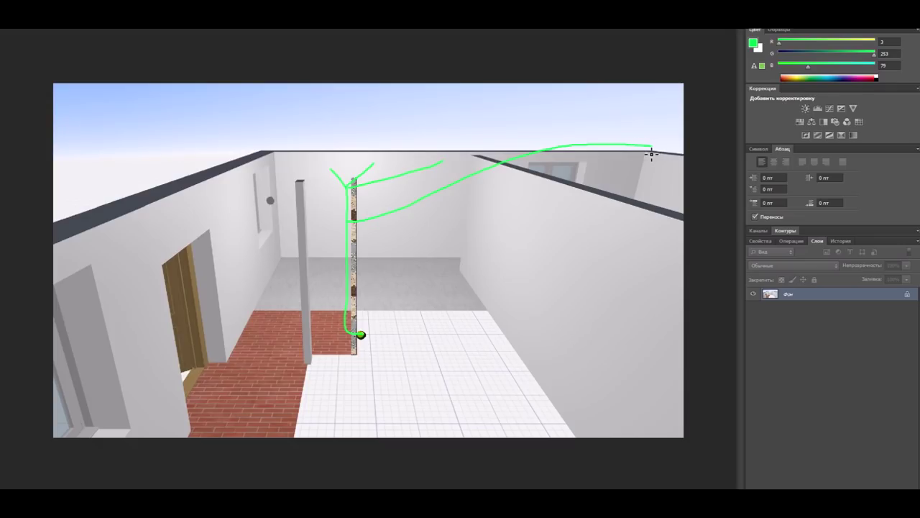
key(ctrl+alt+z)
key(ctrl+alt+z)
key(ctrl+alt+z)
key(ctrl+alt+z)
key(ctrl+shift+z)
key(ctrl+shift+z)
key(ctrl+shift+z)
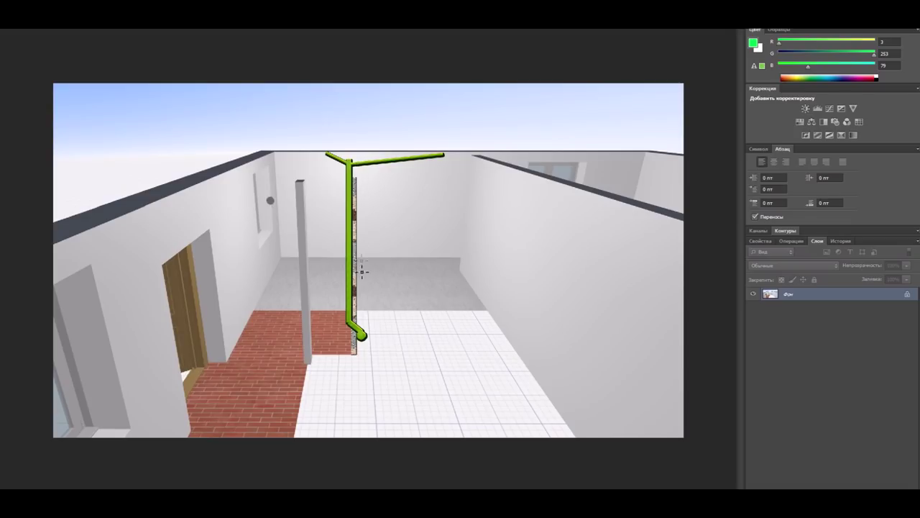
Circle the riser's bottom bend and label it 45
mouse_move(353, 320)
mouse_down()
mouse_move(381, 301)
mouse_move(381, 315)
mouse_up()
mouse_move(407, 283)
mouse_down()
mouse_move(403, 302)
mouse_move(425, 279)
mouse_move(444, 282)
mouse_up()
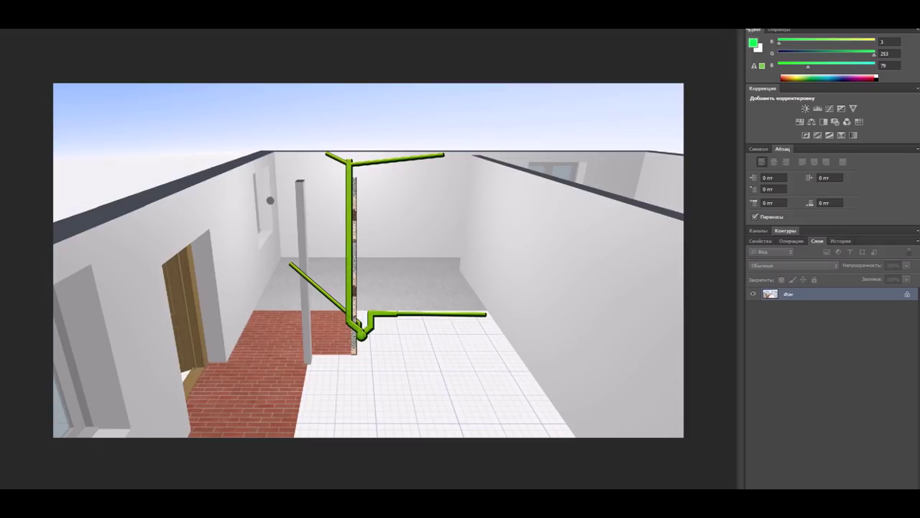
click(743, 30)
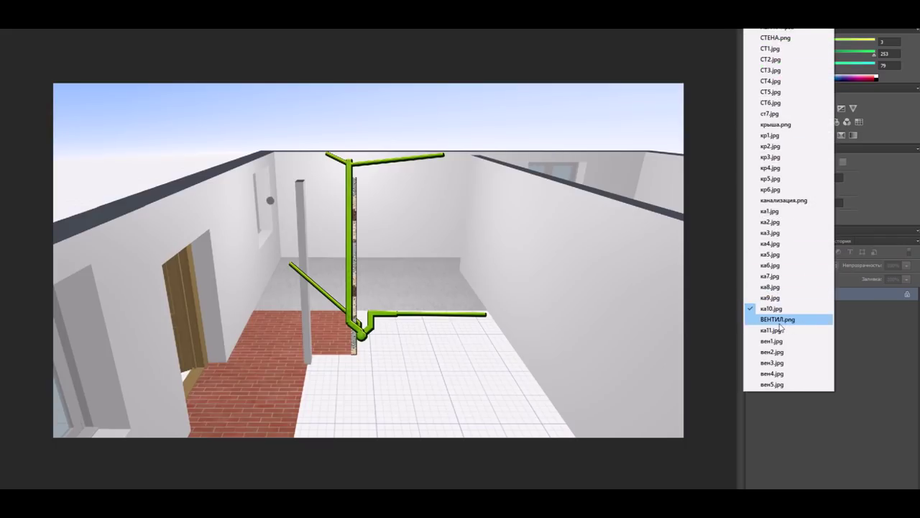
Switch to the ВЕНТИЛ.png airflow image and mark its vents and duct in green
click(778, 319)
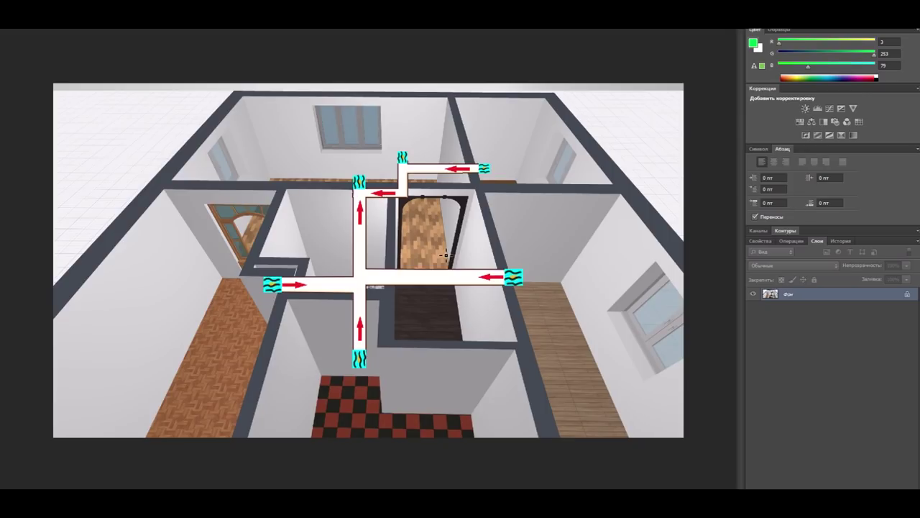
mouse_move(508, 259)
mouse_down()
mouse_move(532, 297)
mouse_move(513, 267)
mouse_up()
drag(335, 193, 335, 194)
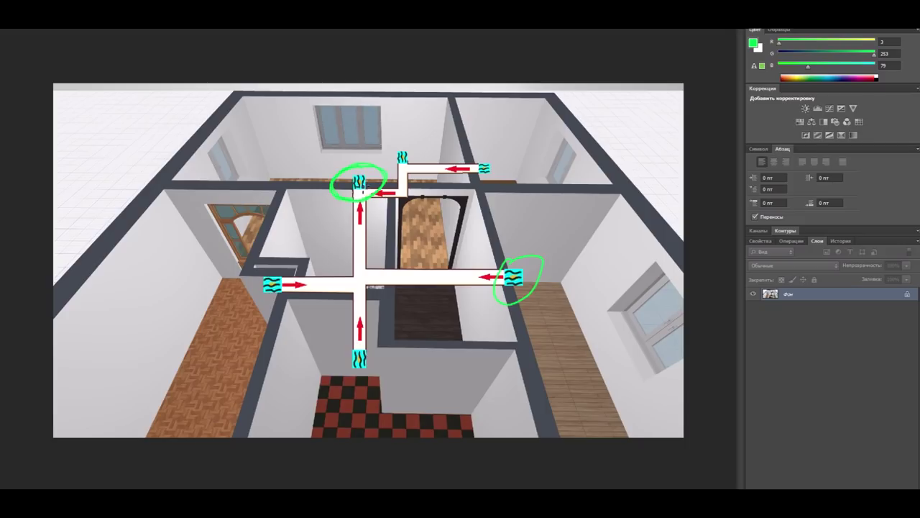
mouse_move(361, 173)
mouse_down()
mouse_move(356, 117)
mouse_move(344, 140)
mouse_up()
drag(359, 231, 330, 248)
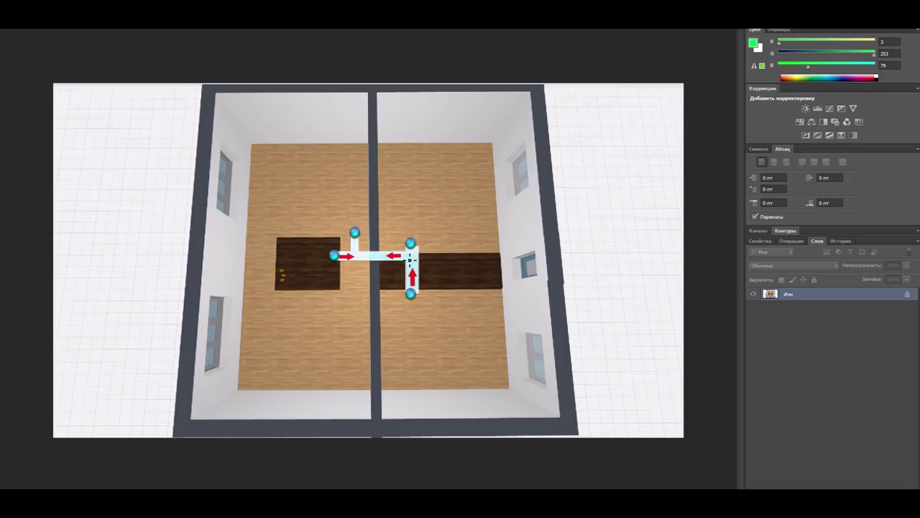
Mark the right room floor, dark counter and room corners in green, then erase them
drag(442, 182, 446, 206)
mouse_move(444, 261)
mouse_down()
mouse_move(450, 270)
mouse_move(511, 241)
mouse_move(470, 281)
mouse_up()
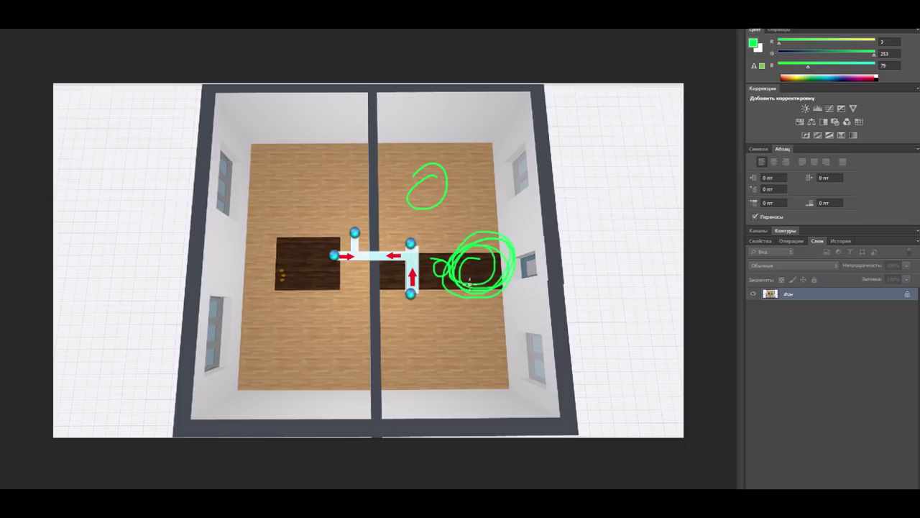
mouse_move(468, 281)
mouse_down()
mouse_move(414, 264)
mouse_move(489, 266)
mouse_move(503, 284)
mouse_move(475, 263)
mouse_move(464, 284)
mouse_move(481, 258)
mouse_move(479, 269)
mouse_up()
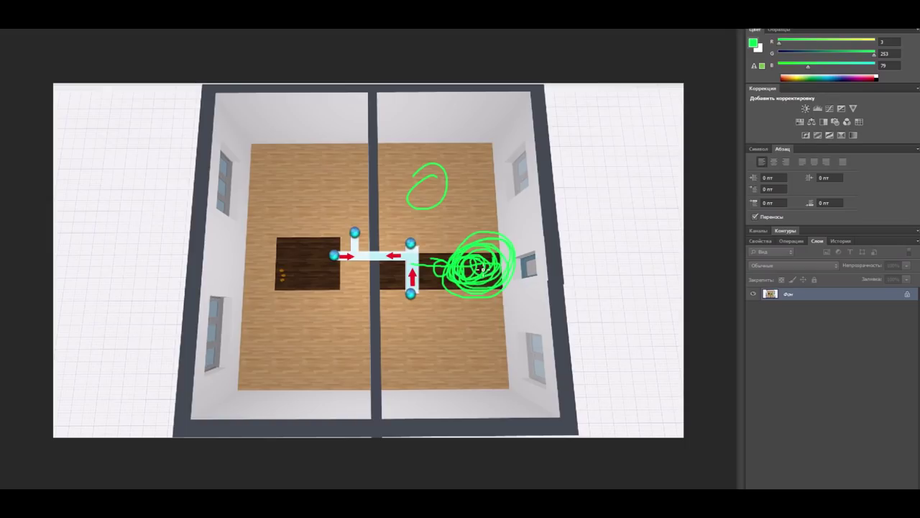
mouse_move(519, 91)
mouse_down()
mouse_move(510, 112)
mouse_move(535, 92)
mouse_up()
mouse_move(547, 379)
mouse_down()
mouse_move(573, 384)
mouse_move(535, 379)
mouse_up()
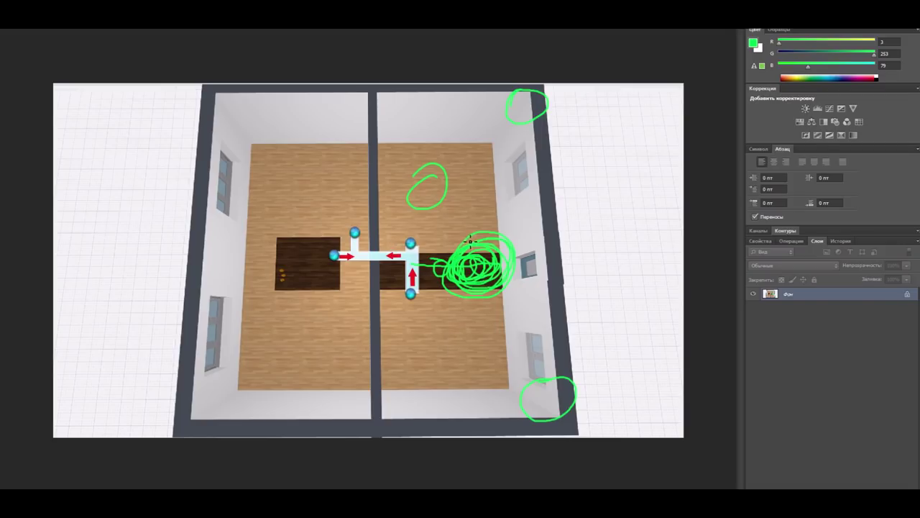
key(e)
Redraw green circles around both vents, the table with an arrow, and the room corners
drag(449, 188, 446, 189)
mouse_move(430, 314)
mouse_down()
mouse_move(415, 345)
mouse_move(431, 324)
mouse_up()
drag(423, 228, 402, 242)
drag(407, 287, 408, 290)
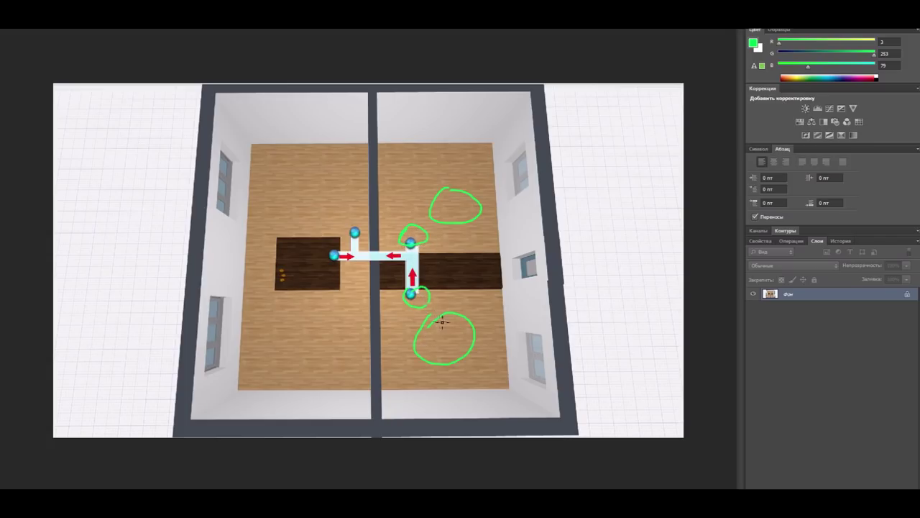
mouse_move(482, 253)
mouse_down()
mouse_move(460, 302)
mouse_move(485, 266)
mouse_move(489, 334)
mouse_move(499, 328)
mouse_up()
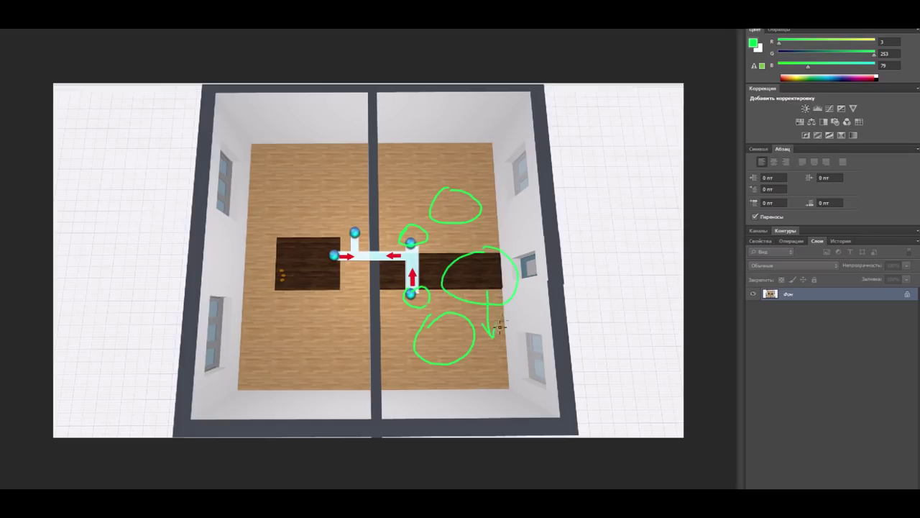
mouse_move(484, 253)
mouse_down()
mouse_move(481, 231)
mouse_move(472, 249)
mouse_up()
mouse_move(522, 129)
mouse_down()
mouse_move(511, 120)
mouse_move(507, 135)
mouse_up()
mouse_move(545, 384)
mouse_down()
mouse_move(546, 421)
mouse_move(536, 388)
mouse_up()
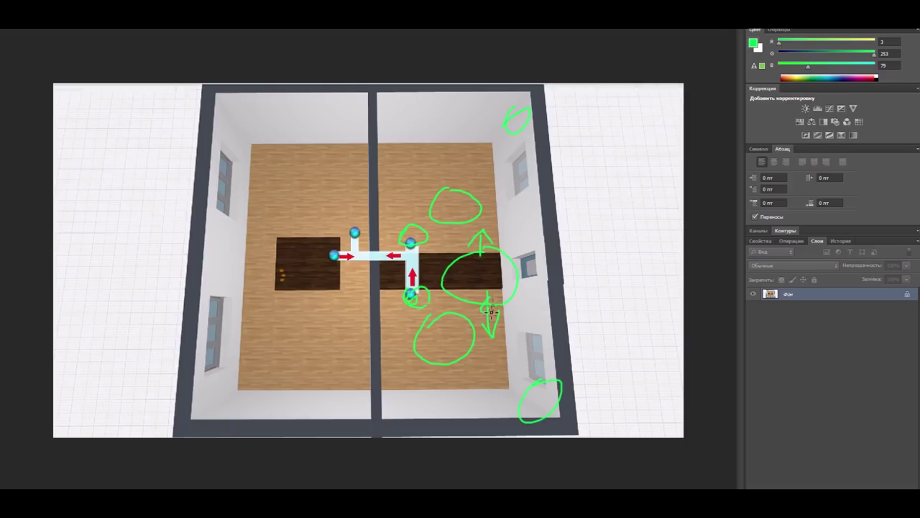
drag(477, 243, 481, 245)
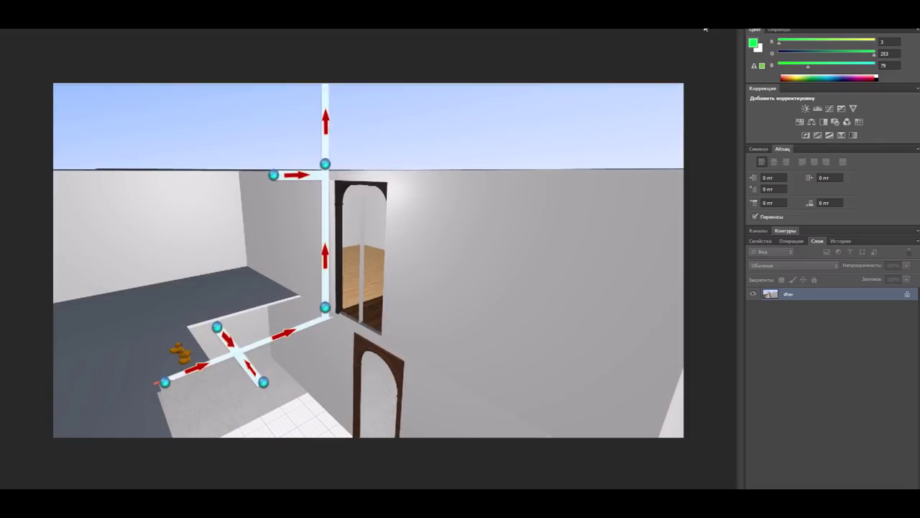
Try green brush loops around the lower pipe crossing, upper pipe node and vertical pipe, then undo them
mouse_move(213, 307)
mouse_down()
mouse_move(248, 411)
mouse_move(157, 388)
mouse_up()
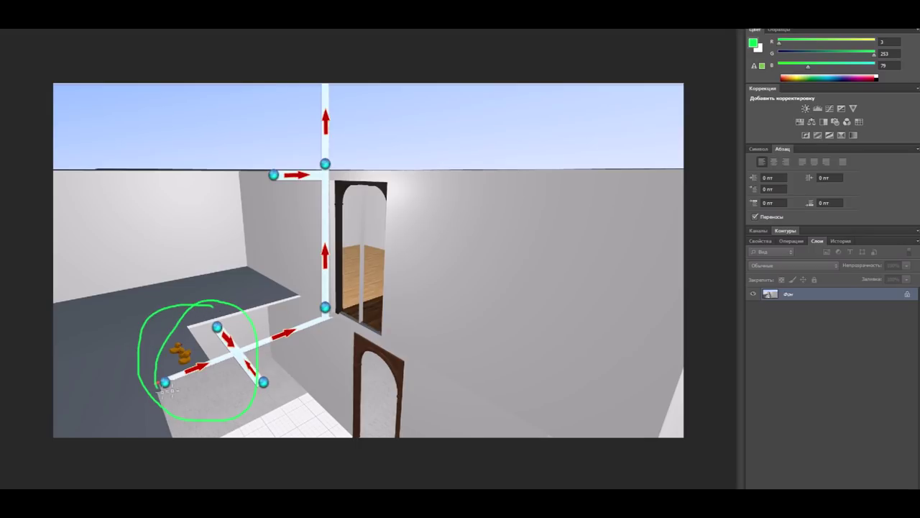
mouse_move(270, 136)
mouse_down()
mouse_move(309, 179)
mouse_move(284, 134)
mouse_up()
mouse_move(315, 94)
mouse_down()
mouse_move(295, 330)
mouse_move(390, 143)
mouse_move(312, 90)
mouse_up()
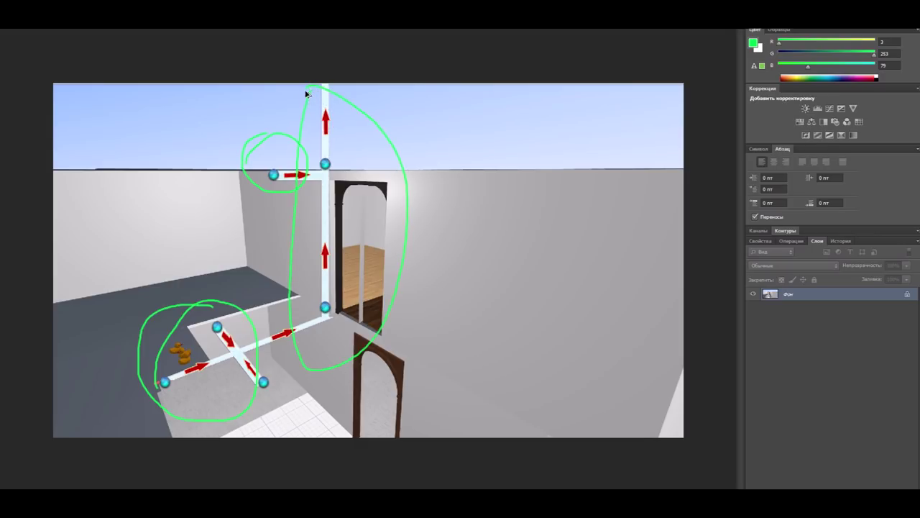
key(ctrl+alt+z)
key(ctrl+alt+z)
key(ctrl+alt+z)
key(ctrl+alt+z)
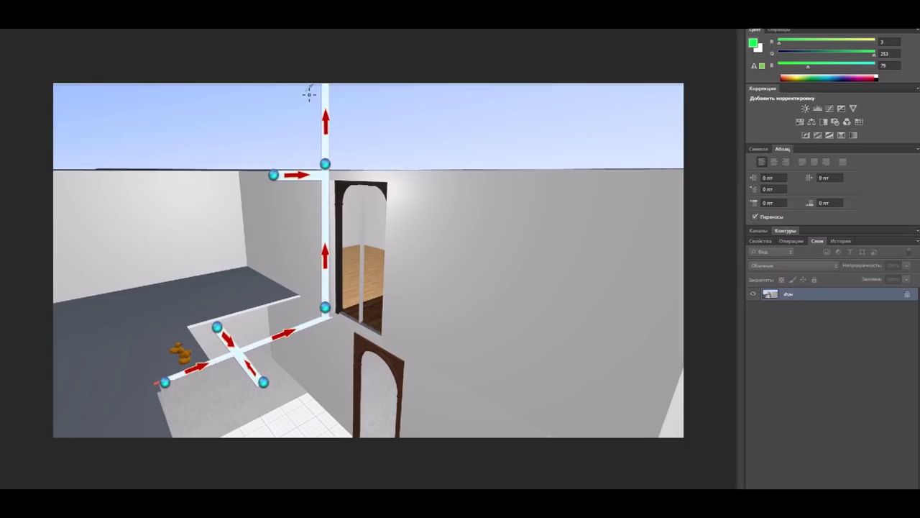
Sketch green marks on the duck figure, pipe node, top arrow and doorway, then undo them
drag(170, 336, 164, 353)
drag(269, 160, 341, 158)
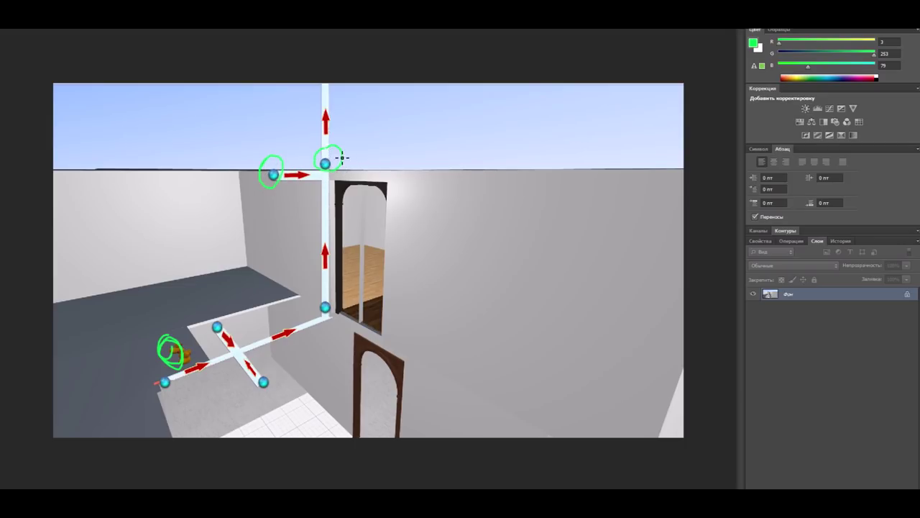
drag(333, 115, 310, 121)
mouse_move(354, 186)
mouse_down()
mouse_move(310, 199)
mouse_move(330, 201)
mouse_up()
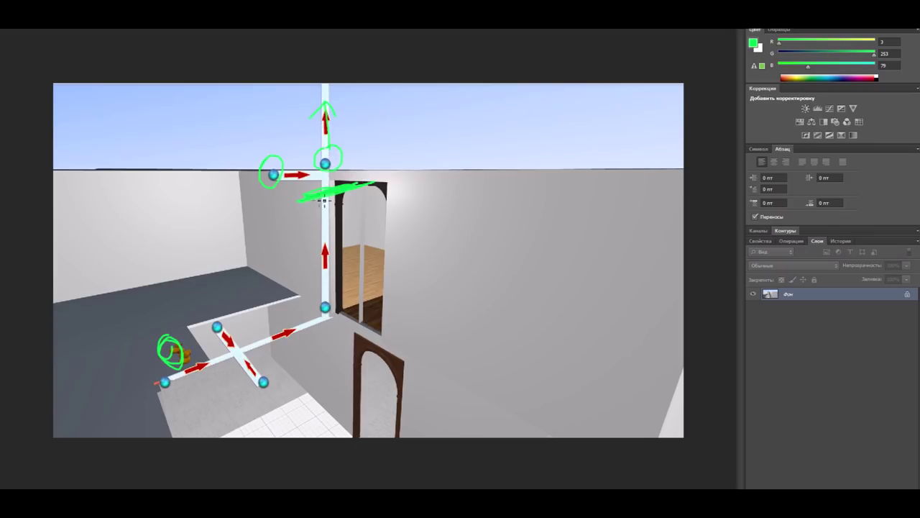
key(ctrl+alt+z)
key(ctrl+alt+z)
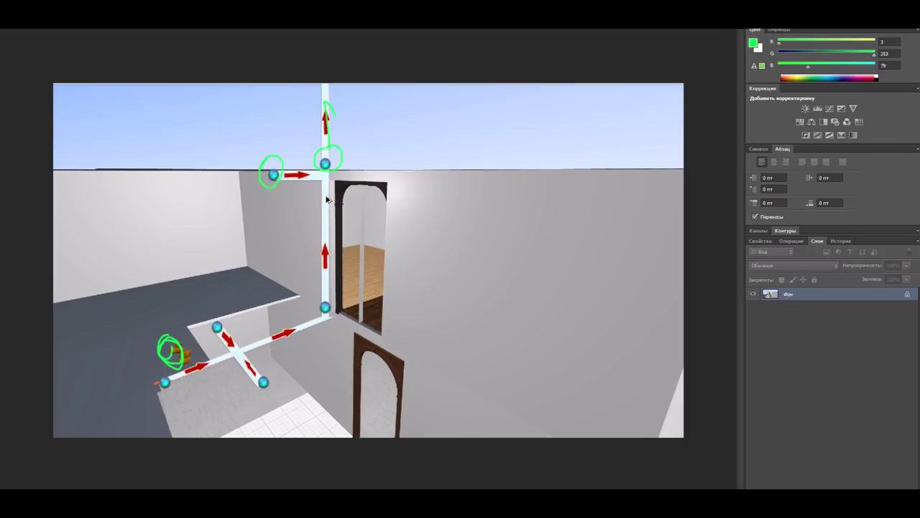
key(ctrl+alt+z)
key(ctrl+alt+z)
key(ctrl+alt+z)
key(ctrl+alt+z)
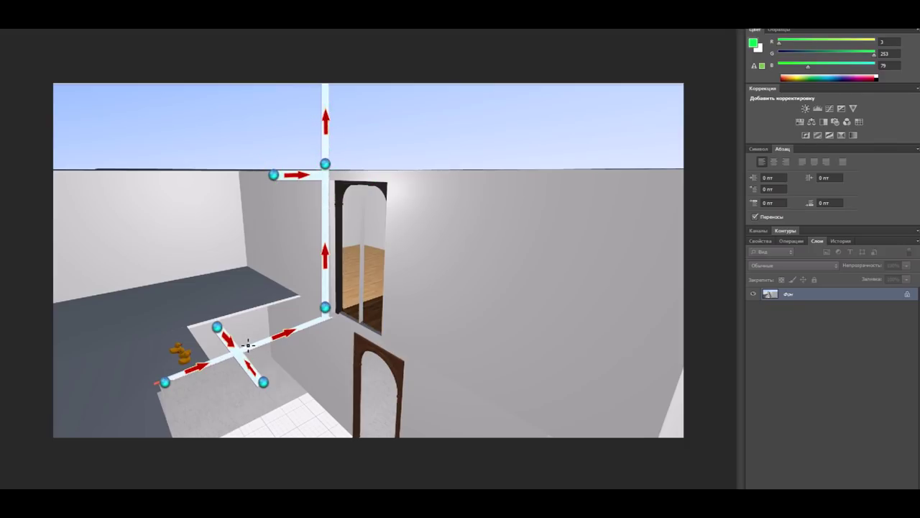
Paint one large green loop enclosing the vertical riser and its lower pipe junction
mouse_move(240, 366)
mouse_down()
mouse_move(246, 337)
mouse_move(298, 335)
mouse_move(307, 155)
mouse_move(328, 169)
mouse_up()
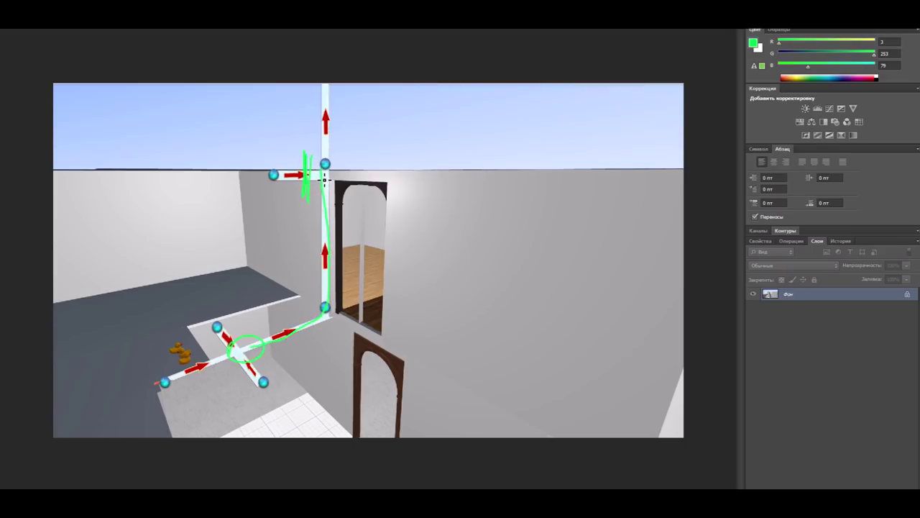
mouse_move(325, 173)
mouse_down()
mouse_move(332, 113)
mouse_move(309, 125)
mouse_up()
key(ctrl+z)
key(ctrl+z)
key(ctrl+z)
key(ctrl+z)
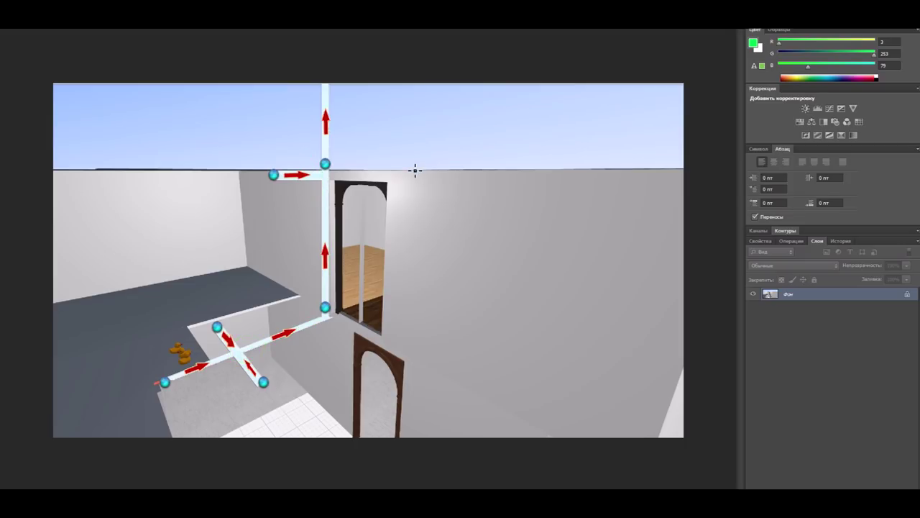
mouse_move(361, 102)
mouse_down()
mouse_move(159, 269)
mouse_move(412, 300)
mouse_move(302, 117)
mouse_up()
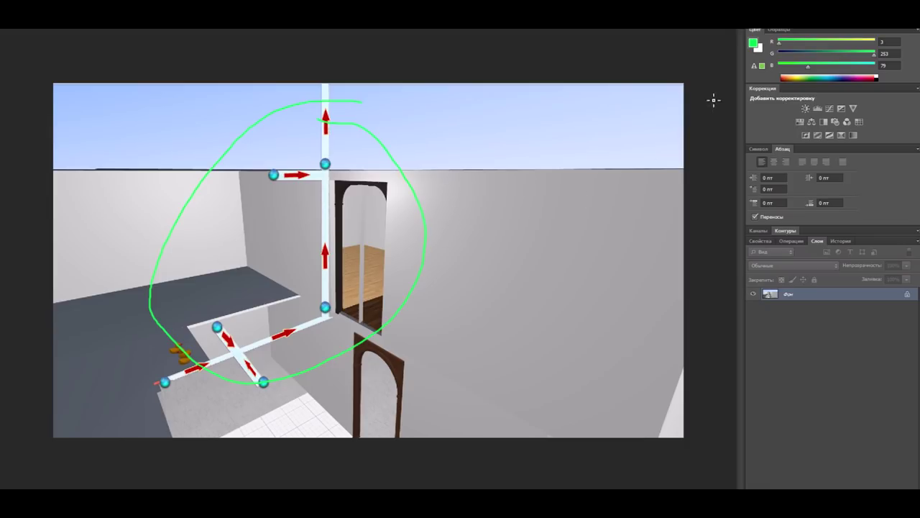
click(743, 32)
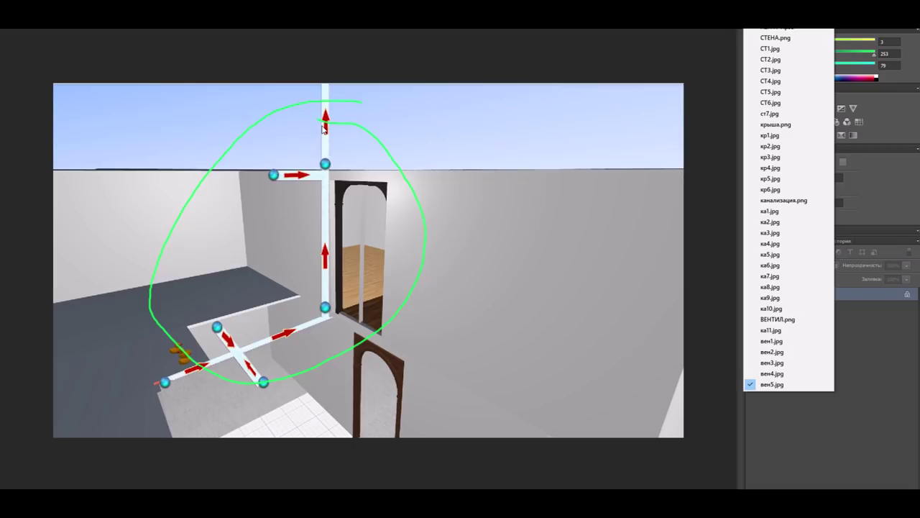
Circle the word 'ВЕНТИЛЯЦИЯ' on the title card with a green freehand ellipse
click(427, 107)
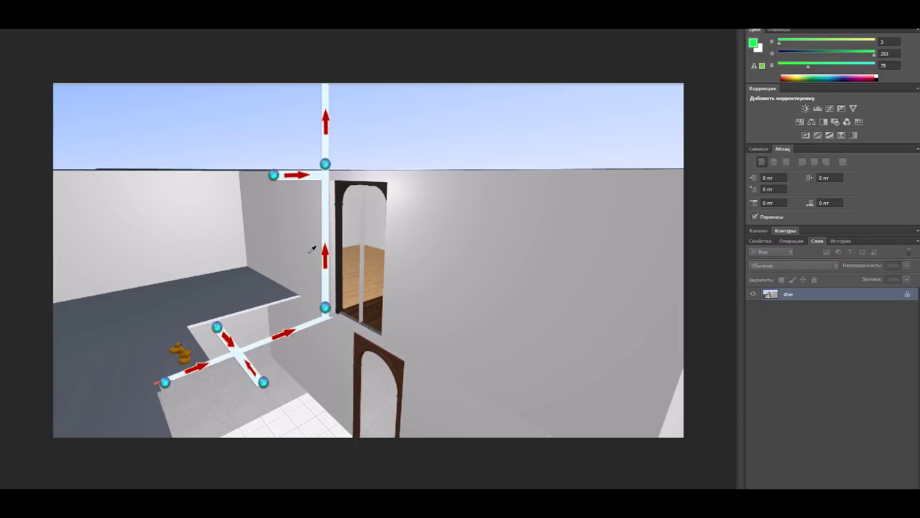
scroll(316, 250, down, 1)
scroll(249, 200, up, 1)
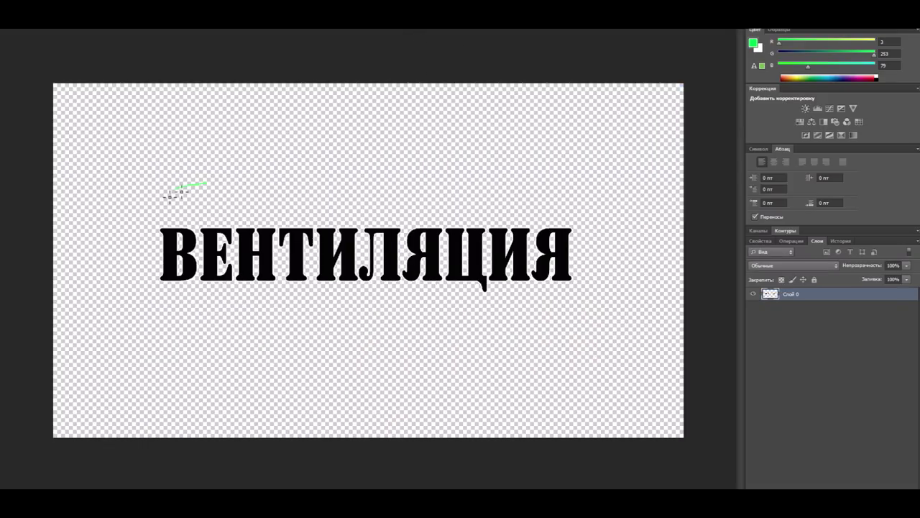
mouse_move(170, 196)
mouse_down()
mouse_move(435, 338)
mouse_move(360, 166)
mouse_move(177, 304)
mouse_move(437, 173)
mouse_move(154, 311)
mouse_up()
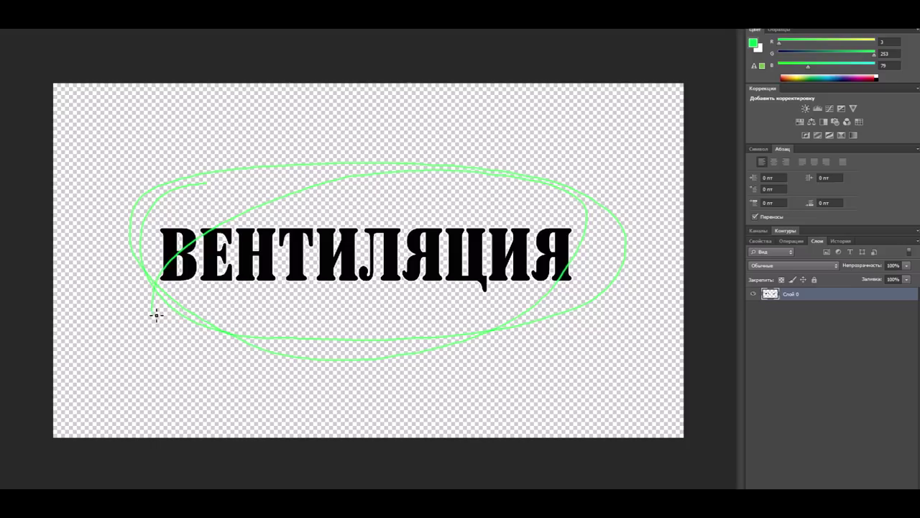